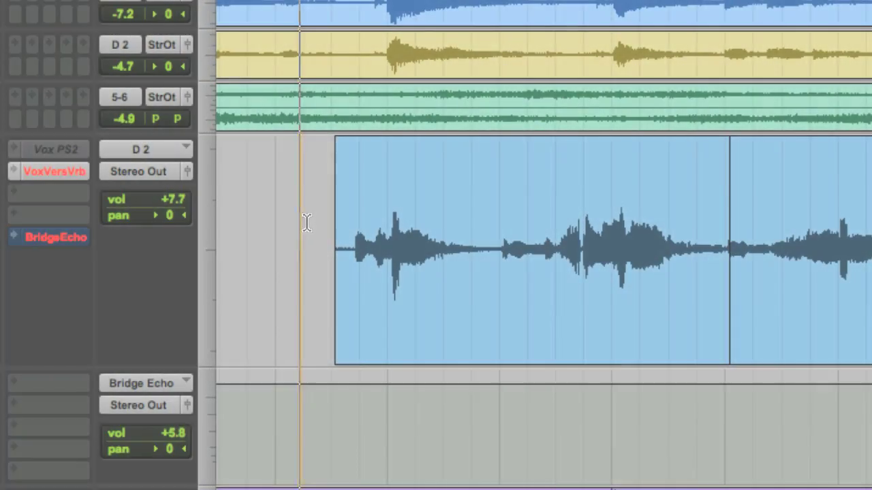
# - Play the session and lower the Bridge Echo aux volume from +5.8 to +3.5 dB
pyautogui.press('space')
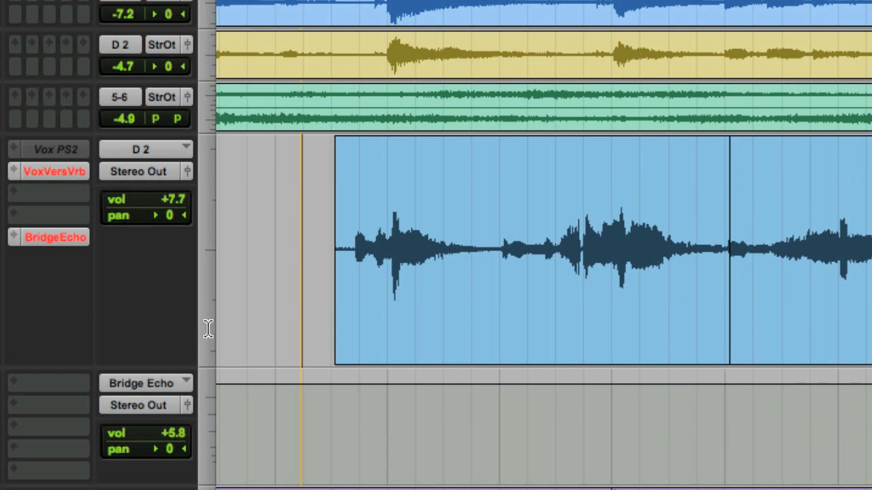
pyautogui.click(173, 430)
pyautogui.moveTo(175, 433); pyautogui.dragTo(175, 436)
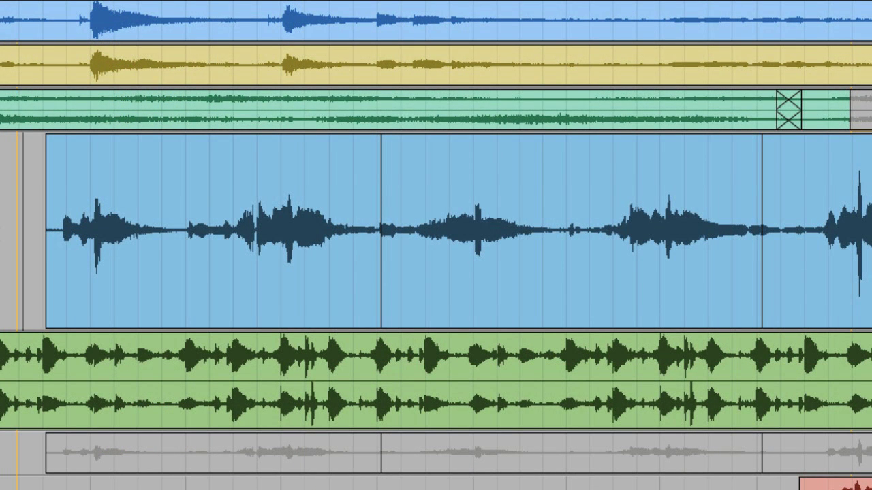
# - Play back the session and solo the RfChVxd302 lead vocal track
pyautogui.press('space')
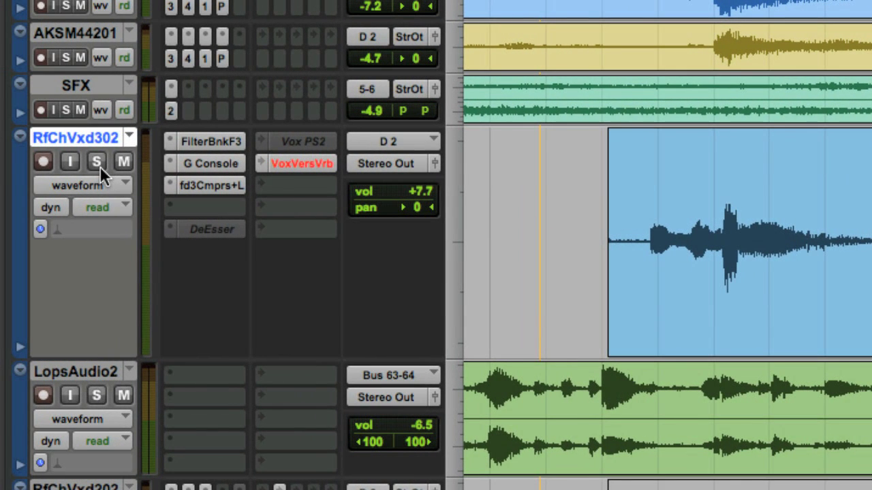
pyautogui.click(99, 166)
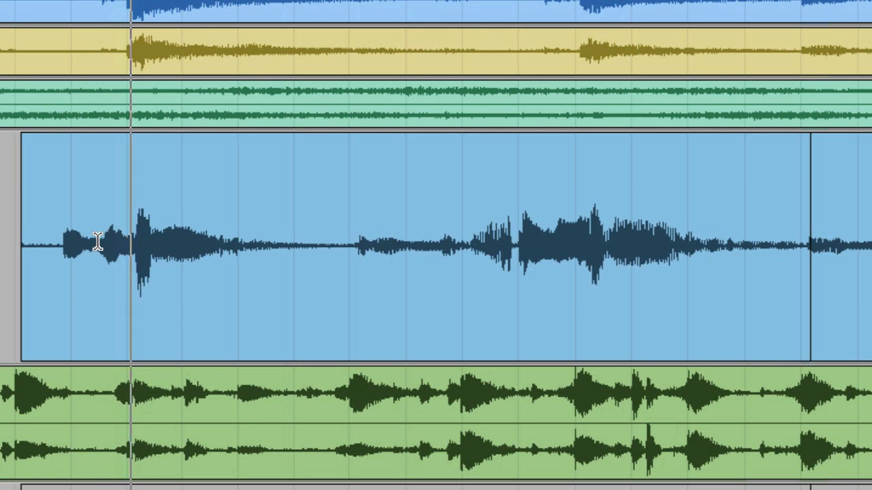
# - Select the first vocal phrase and audition it from the new edit points
pyautogui.press('space')
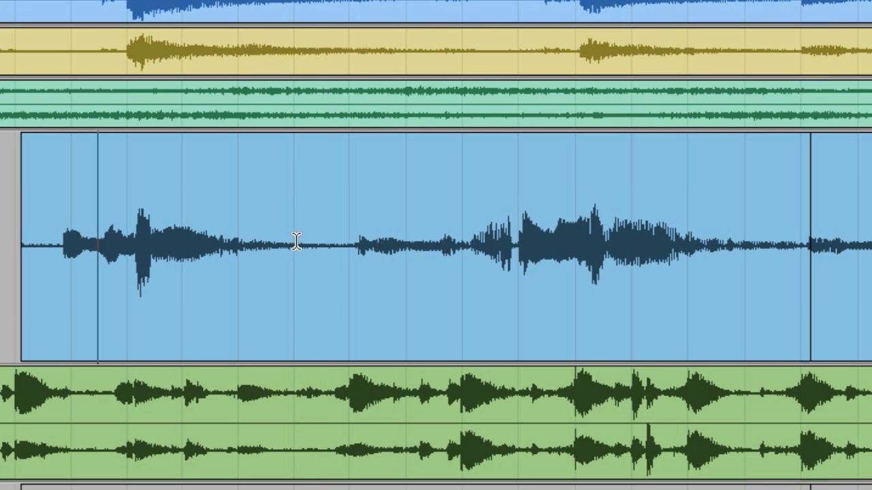
pyautogui.keyDown('shift'); pyautogui.click(299, 241); pyautogui.keyUp('shift')
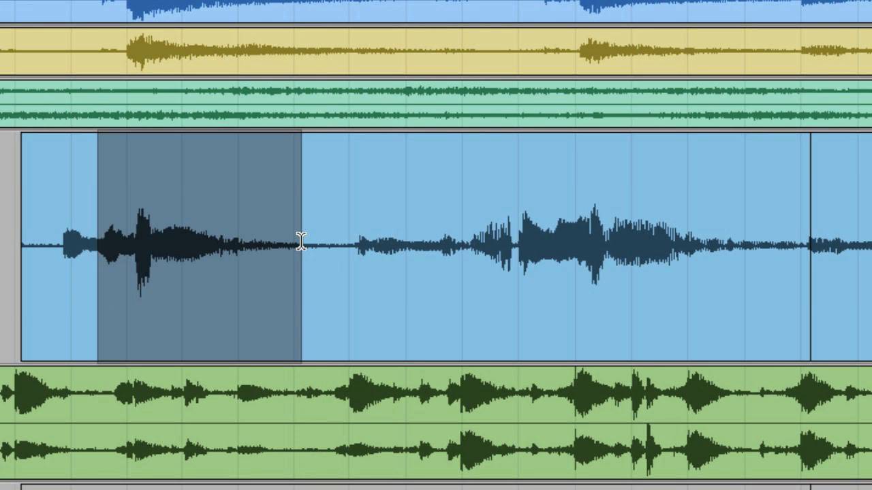
pyautogui.click(316, 239)
pyautogui.press('space')
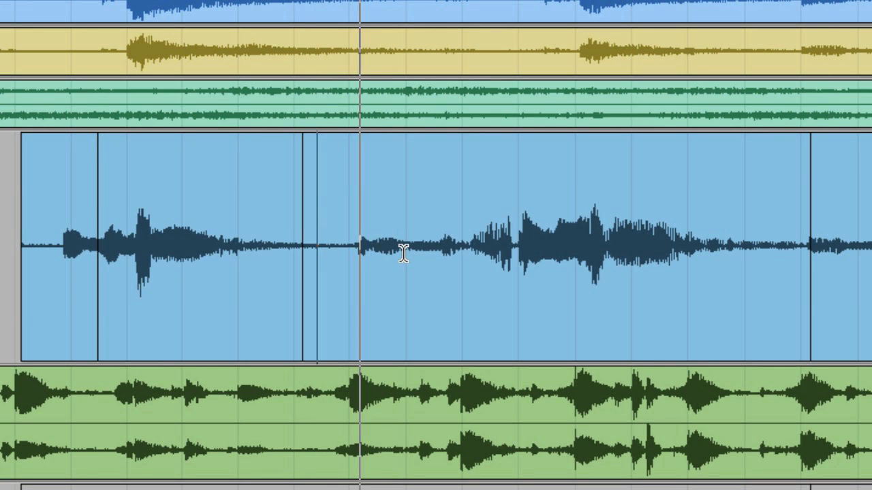
pyautogui.click(548, 246)
pyautogui.press('space')
pyautogui.press('space')
pyautogui.keyDown('shift'); pyautogui.click(738, 285); pyautogui.keyUp('shift')
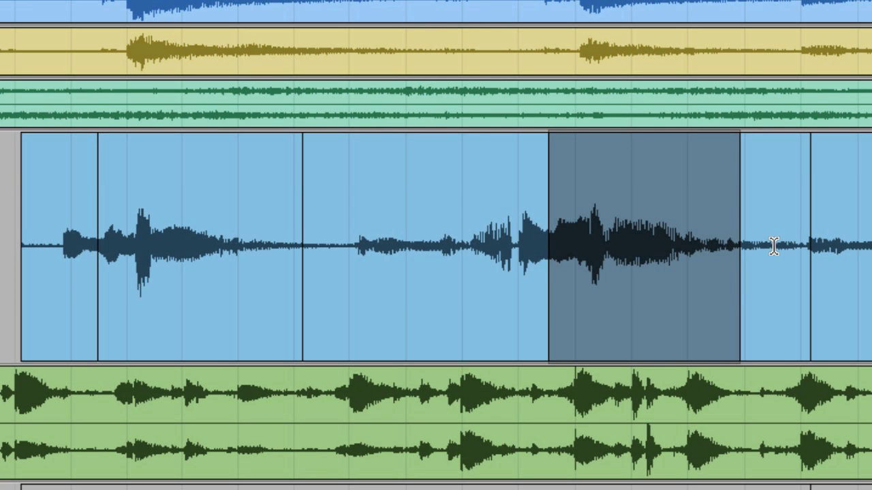
pyautogui.hscroll(10, 750, 246)
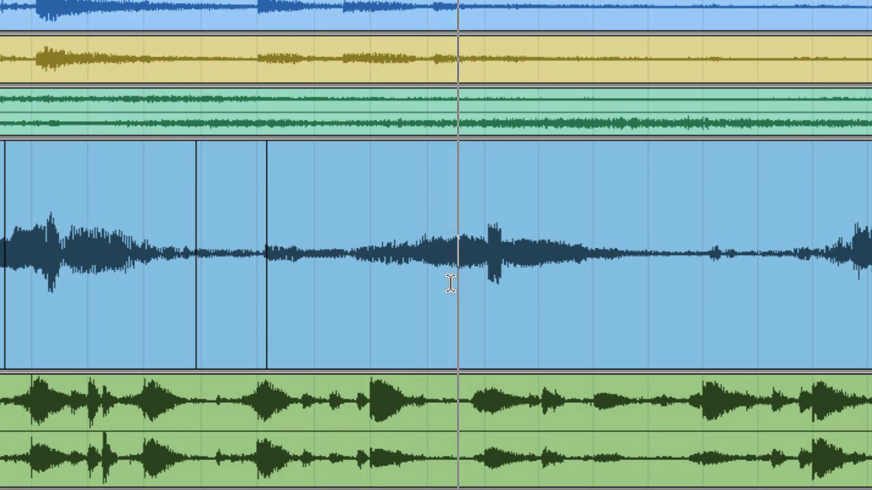
pyautogui.press('space')
pyautogui.press('space')
pyautogui.press('space')
# - Select the next vocal phrase, zoom in, audition it, and extend the selection to its end
pyautogui.moveTo(625, 277); pyautogui.dragTo(677, 276)
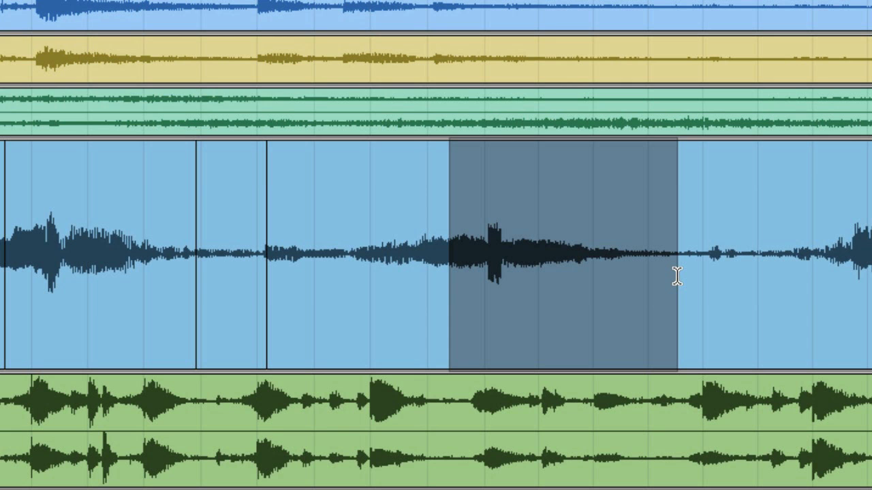
pyautogui.click(677, 276)
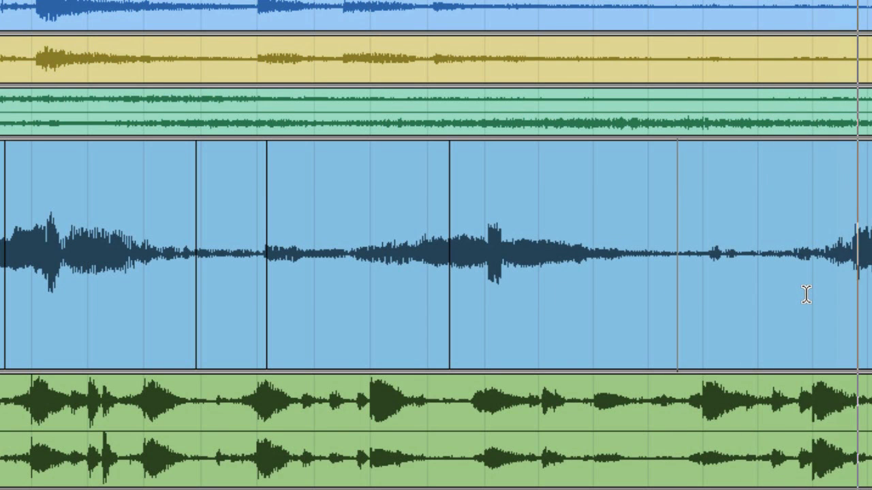
pyautogui.hotkey('ctrl', ']')
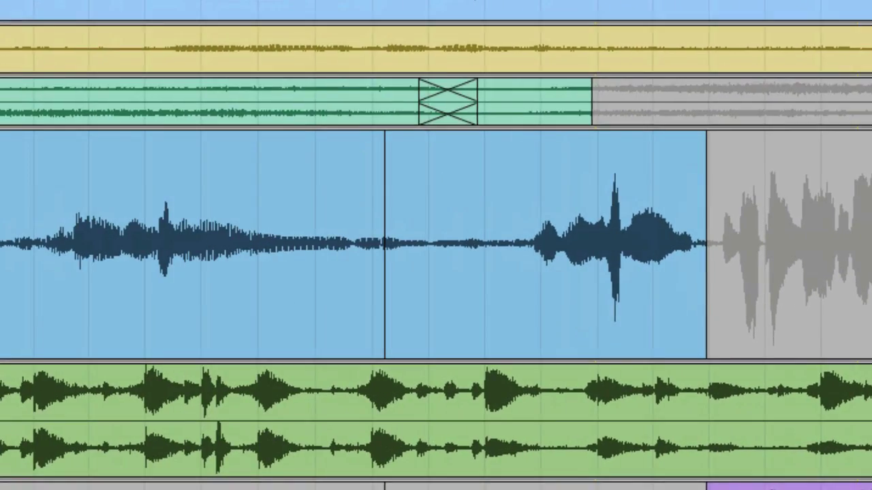
pyautogui.hscroll(-5, 436, 245)
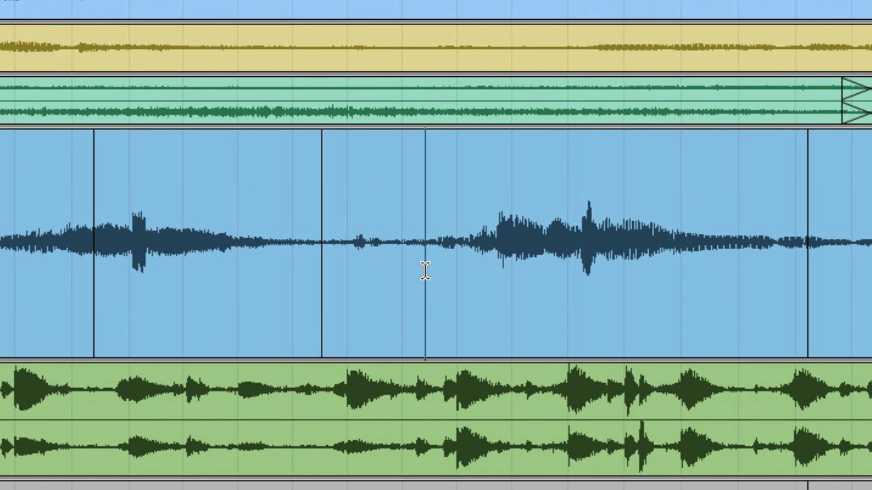
pyautogui.press('space')
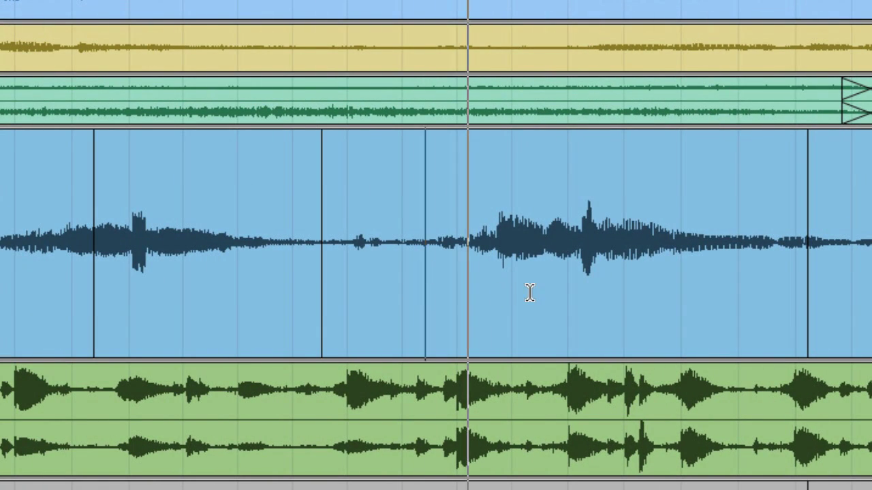
pyautogui.click(544, 234)
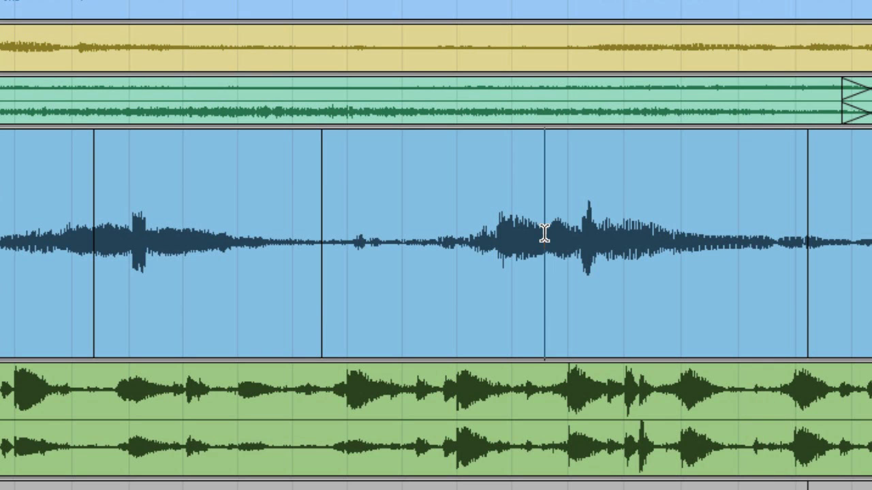
pyautogui.press('space')
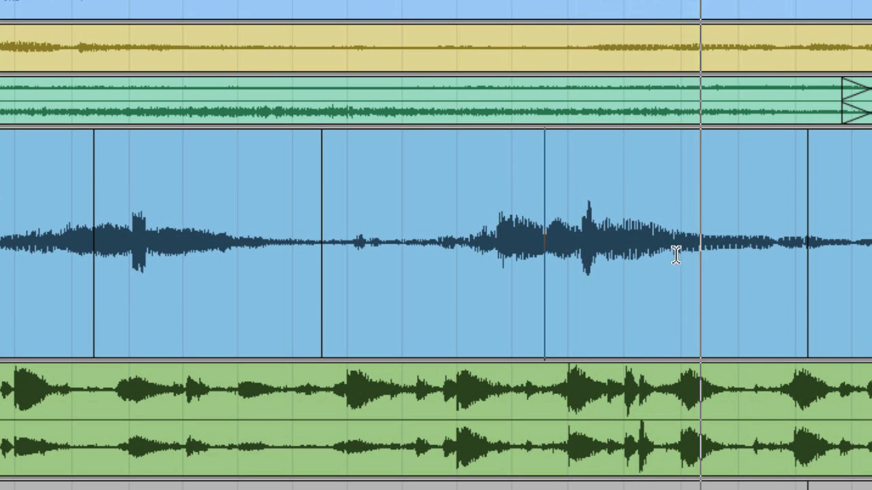
pyautogui.press('space')
pyautogui.keyDown('shift'); pyautogui.click(772, 219); pyautogui.keyUp('shift')
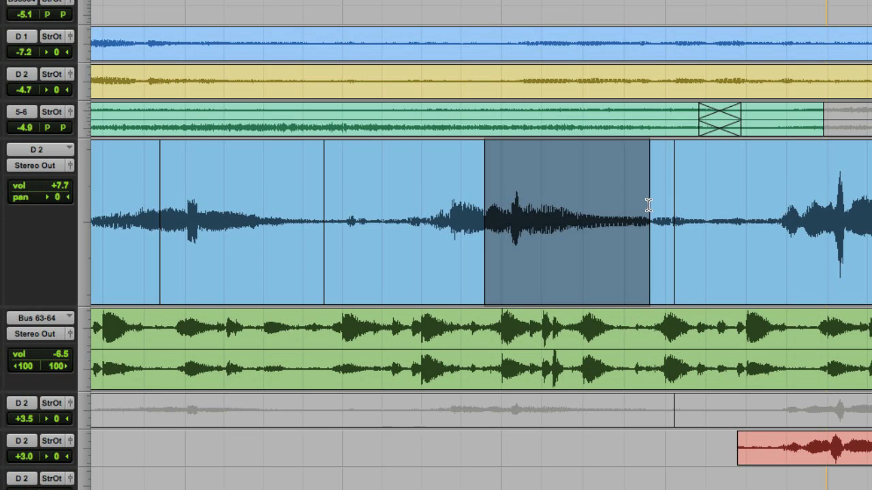
pyautogui.press('r')
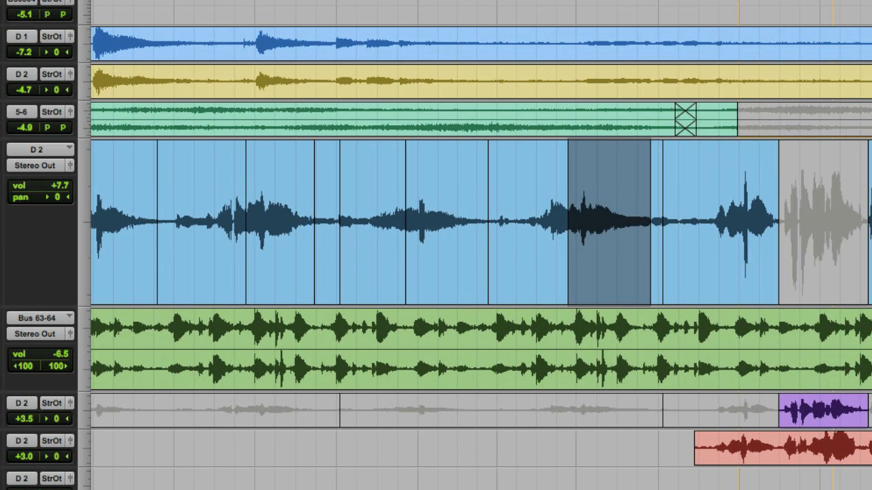
pyautogui.hscroll(-5, 477, 218)
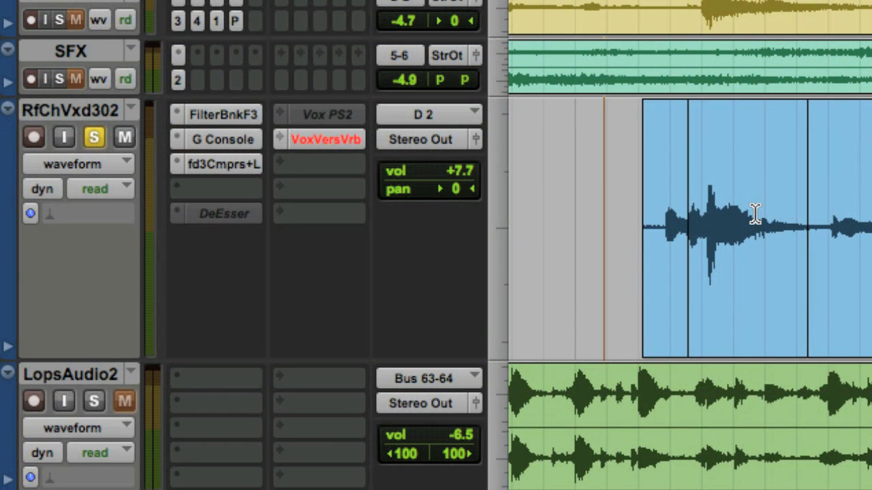
# - Unsolo the vocal and add a send to Bus 23 (Mono) at 0.0 dB
pyautogui.click(96, 135)
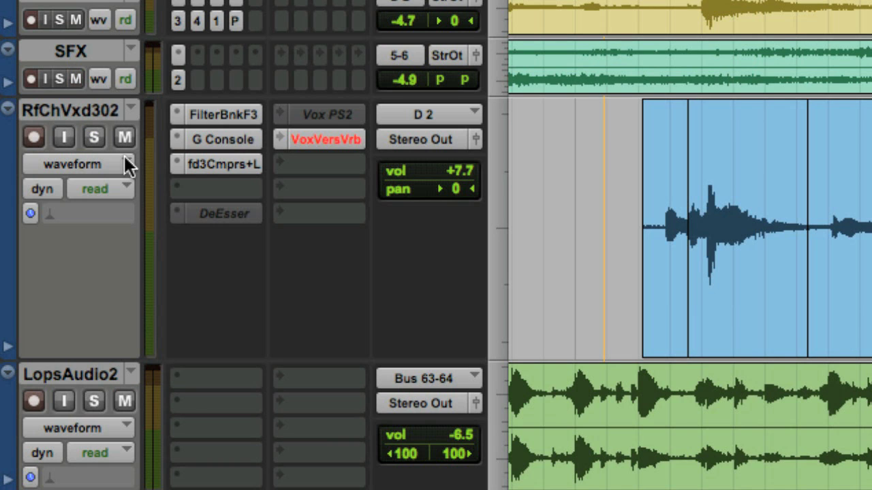
pyautogui.click(276, 217)
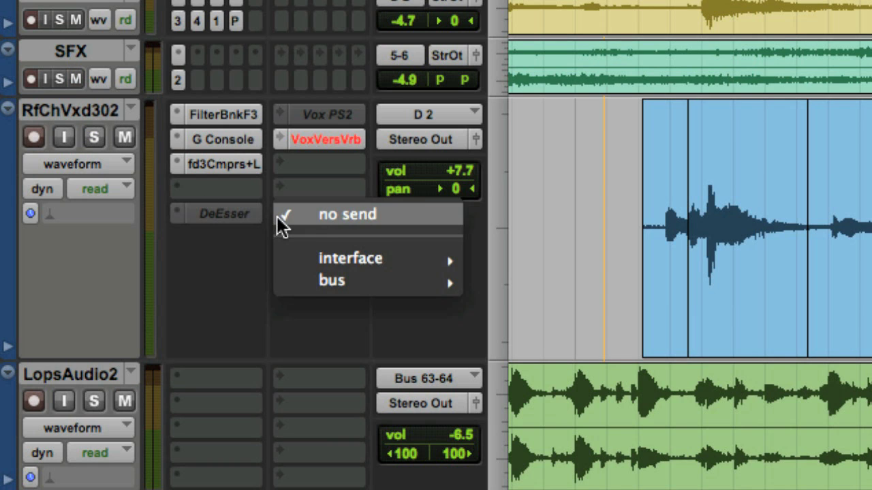
pyautogui.moveTo(303, 283)
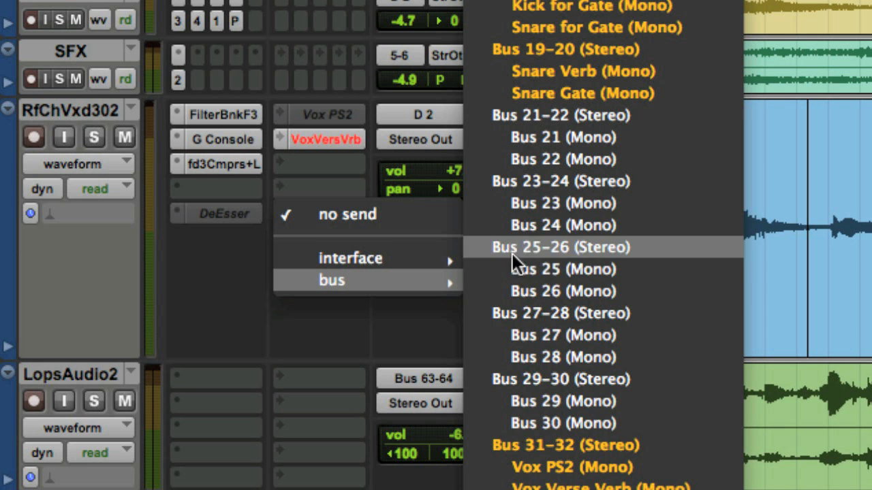
pyautogui.click(562, 204)
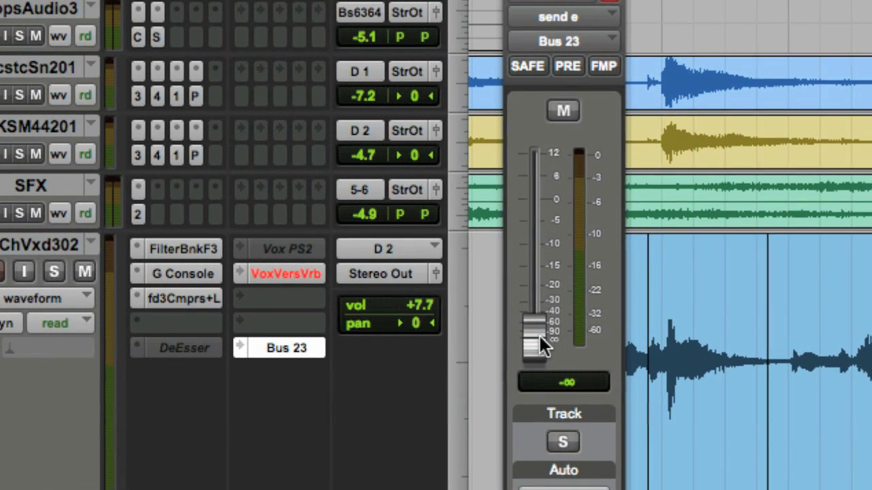
pyautogui.keyDown('alt'); pyautogui.click(548, 310); pyautogui.keyUp('alt')
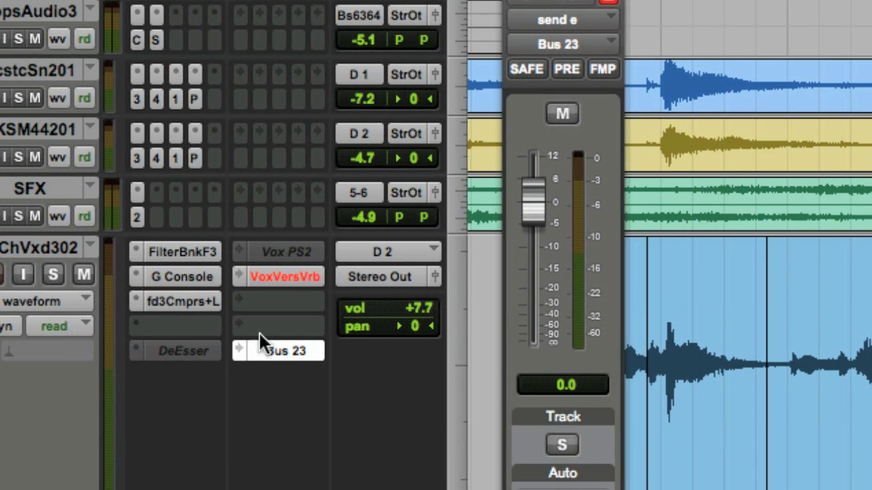
# - Rename the Bus 23 path to 'Bridge Echo' and reselect the RfChVxd302 track
pyautogui.rightClick(268, 351)
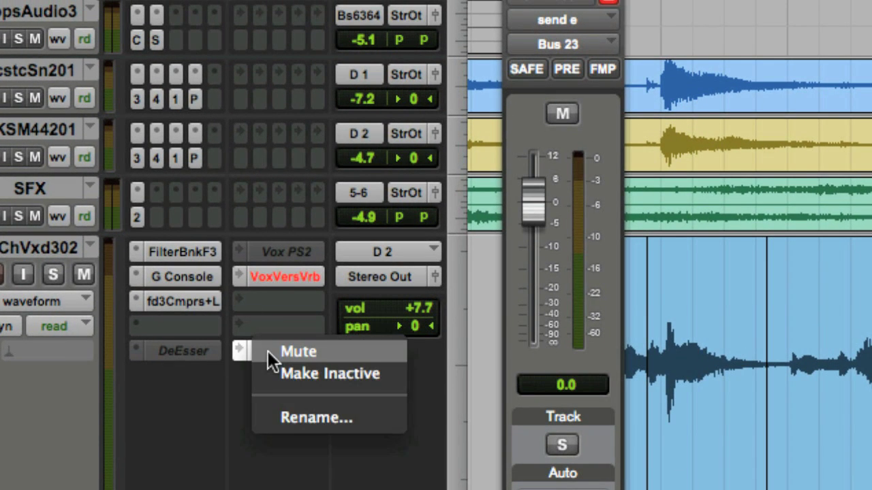
pyautogui.click(310, 416)
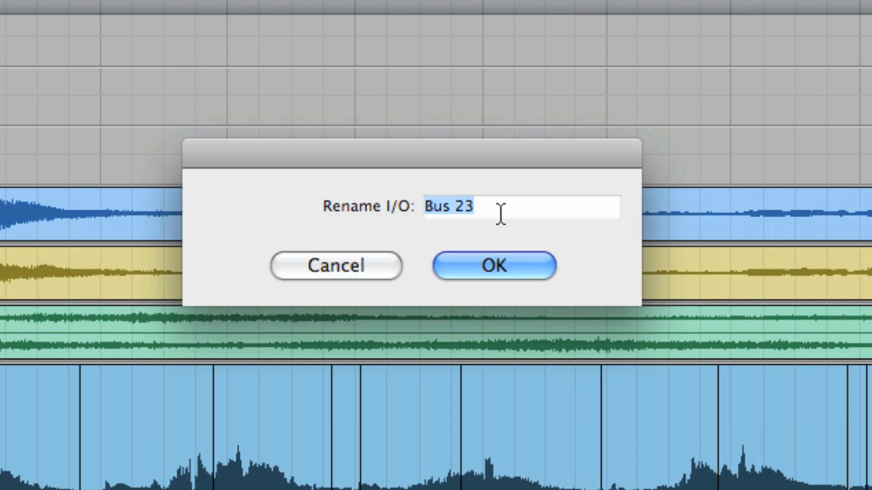
pyautogui.write('Br')
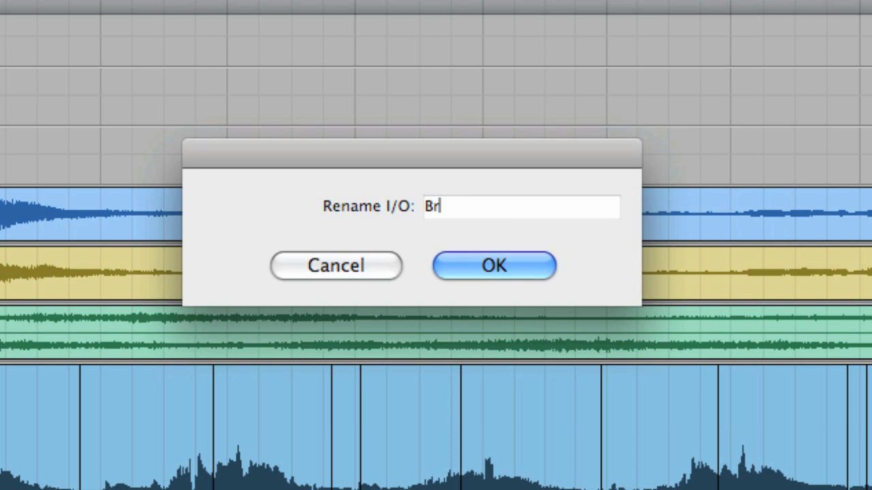
pyautogui.write('idge Echo')
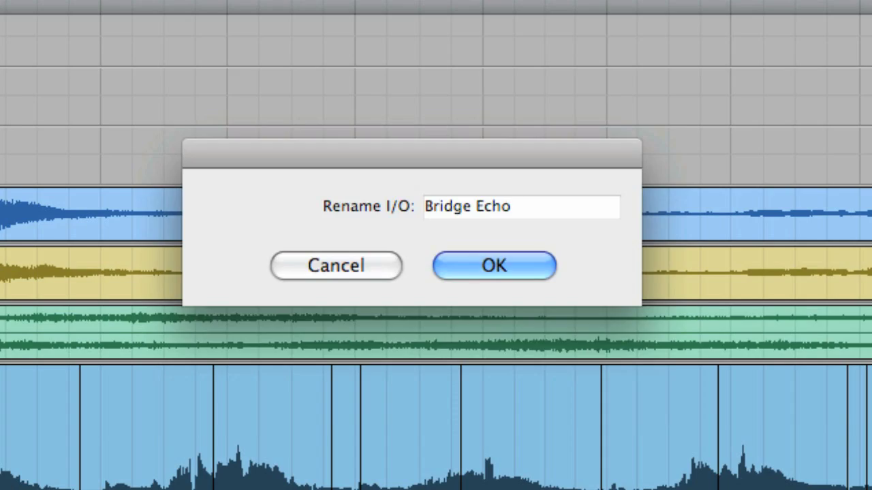
pyautogui.press('Return')
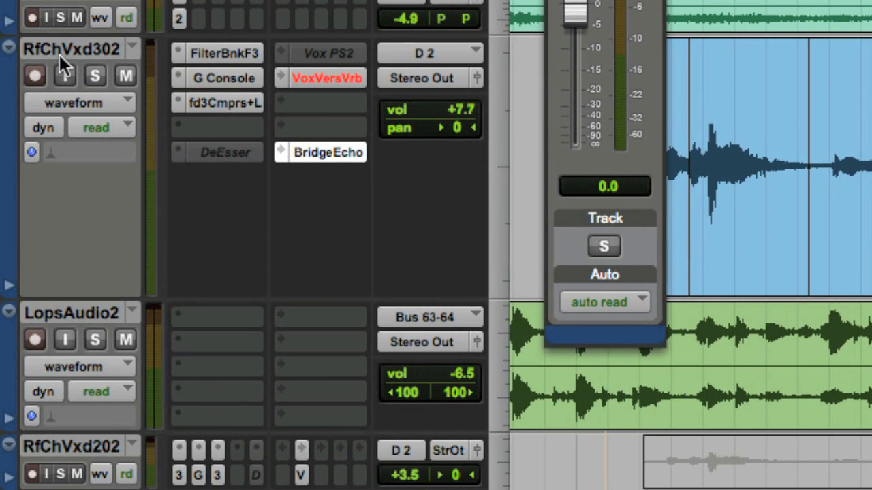
pyautogui.click(59, 54)
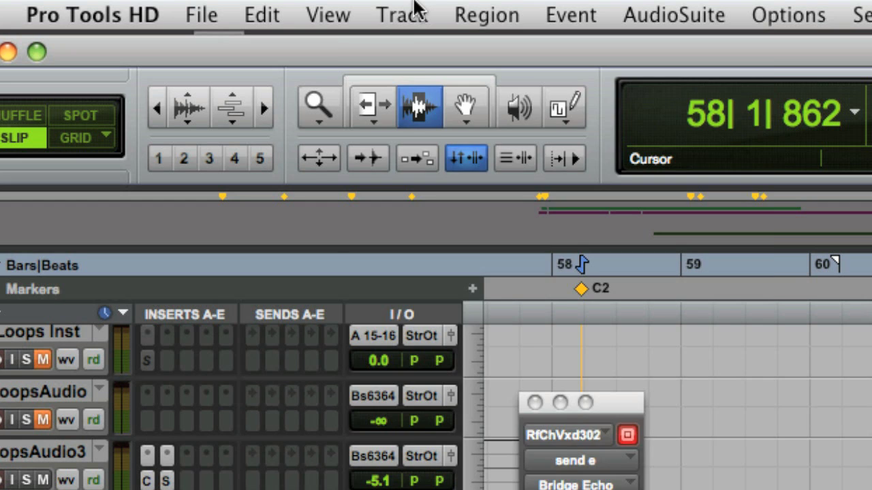
# - Create one new mono Aux Input track from Track > New
pyautogui.click(415, 10)
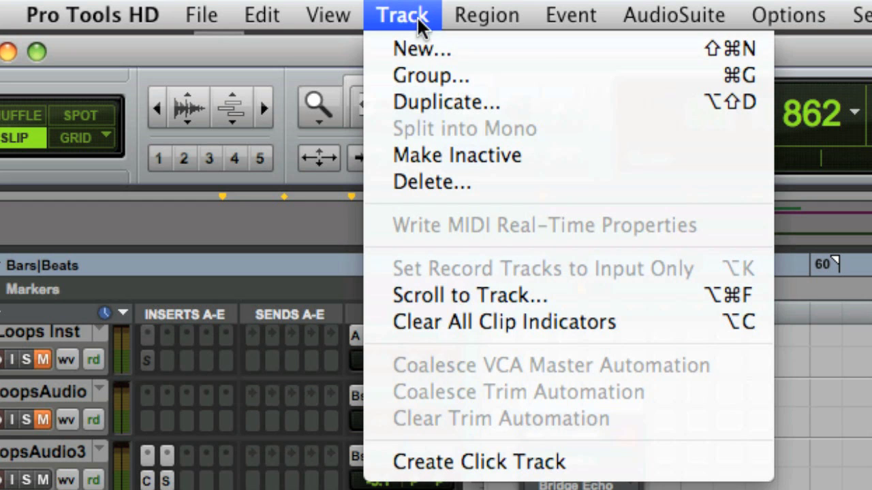
pyautogui.click(423, 48)
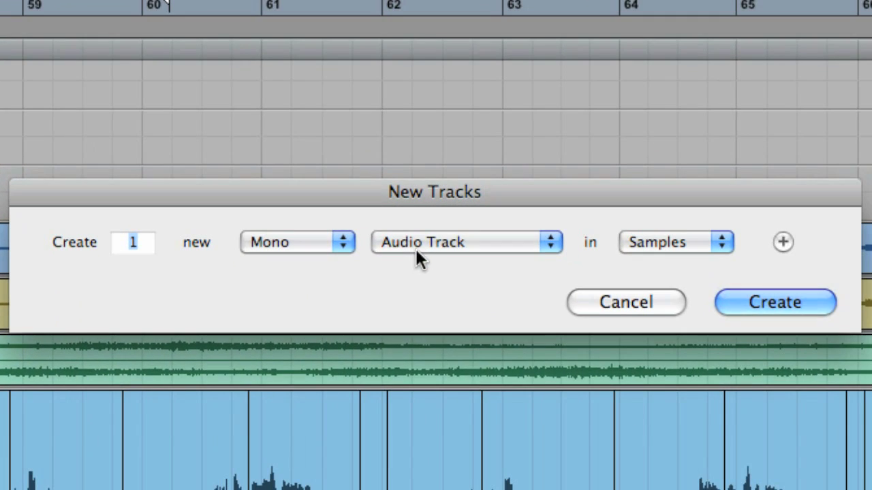
pyautogui.click(417, 244)
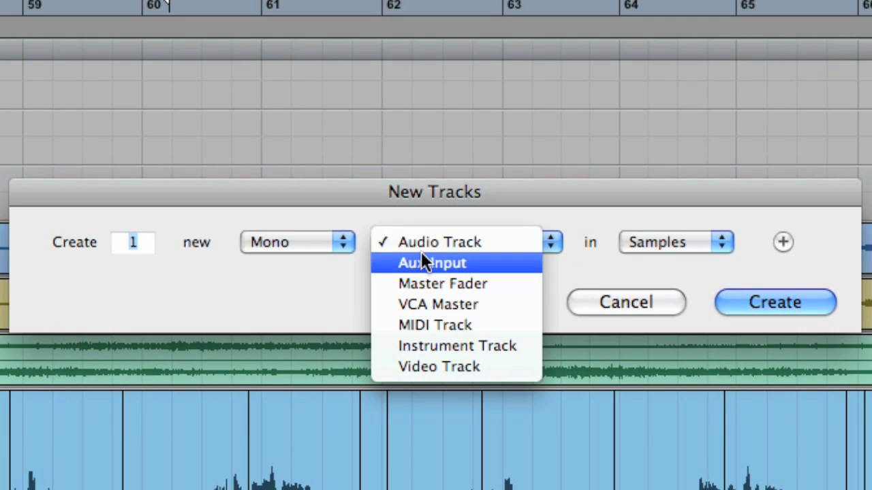
pyautogui.click(421, 254)
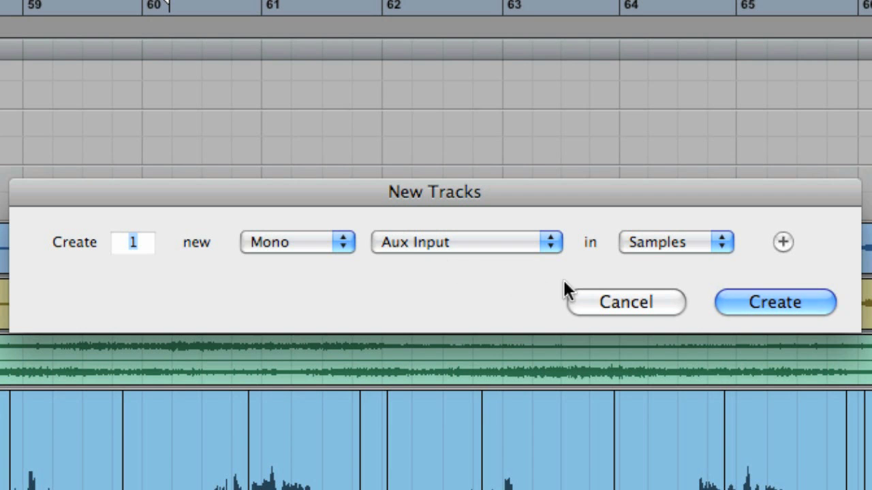
pyautogui.click(758, 306)
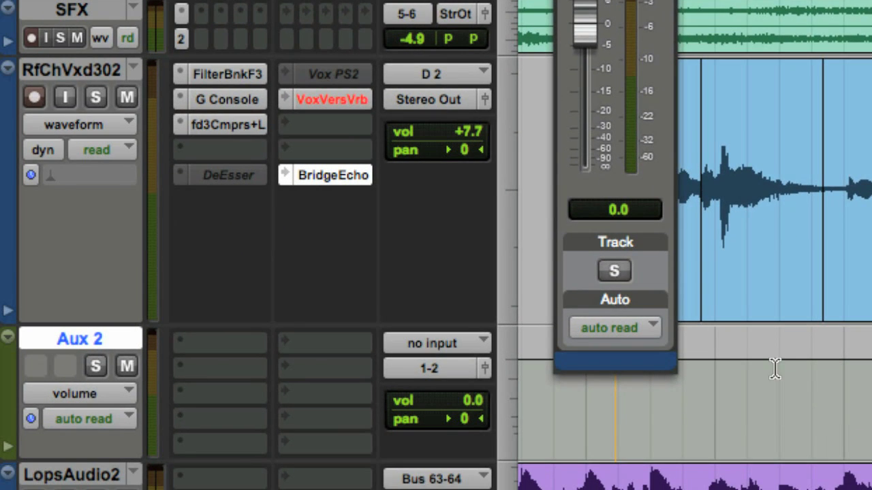
# - Set the Aux 2 track's input to the Bridge Echo (Mono) bus
pyautogui.click(423, 342)
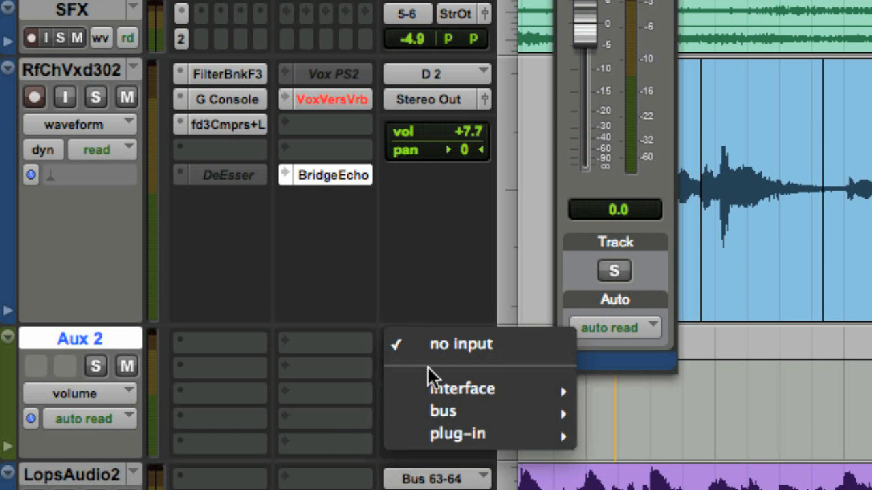
pyautogui.moveTo(451, 412)
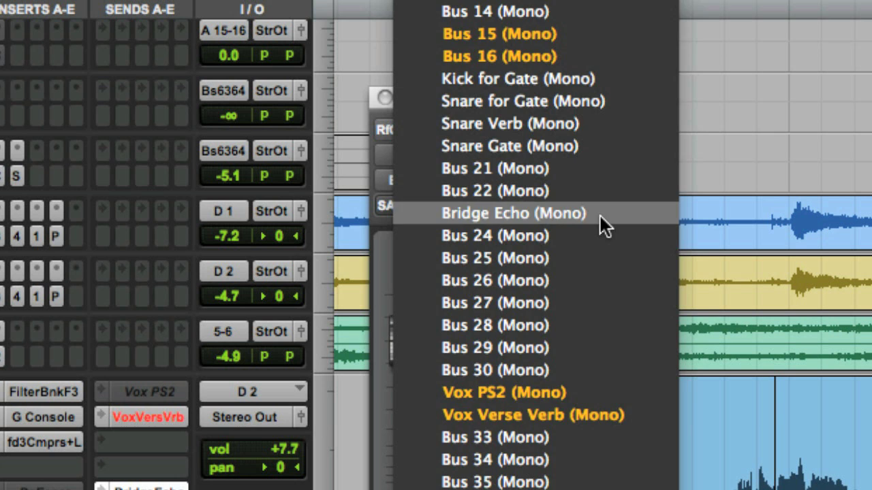
pyautogui.click(601, 210)
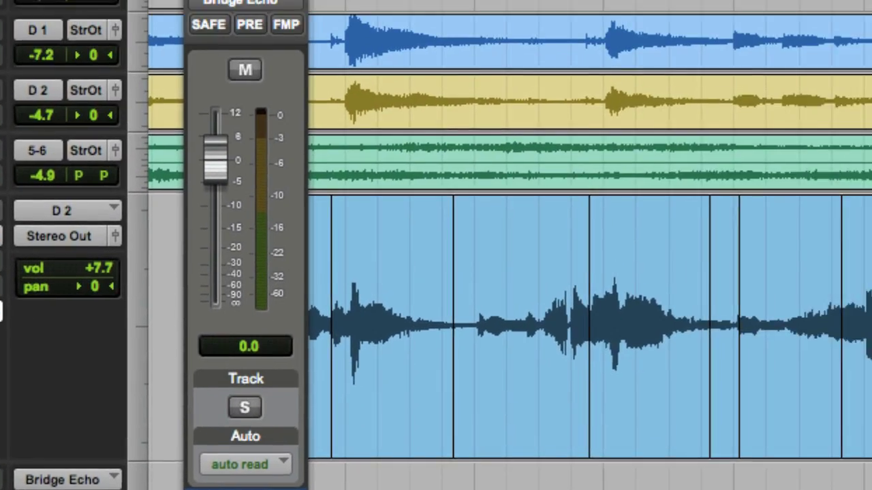
pyautogui.doubleClick(103, 304)
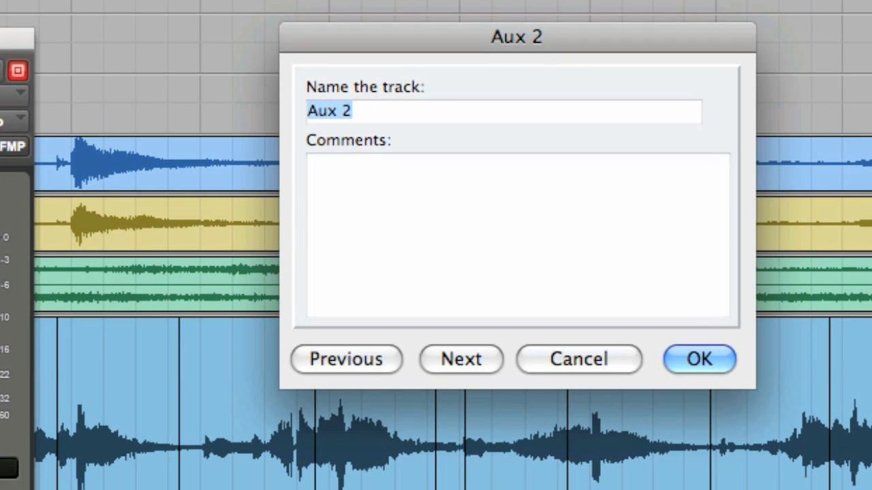
# - Enter 'Bridge Echo' as the Aux 2 track's new name and confirm
pyautogui.write('Bridge ')
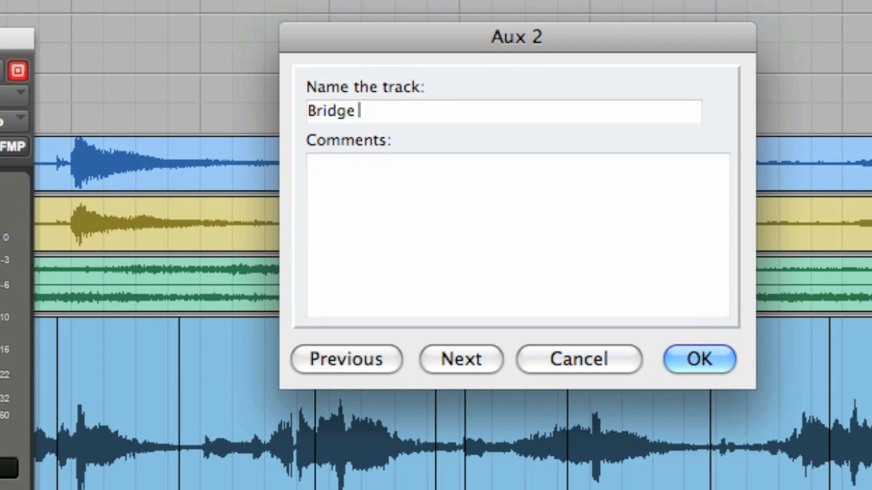
pyautogui.write('Echo')
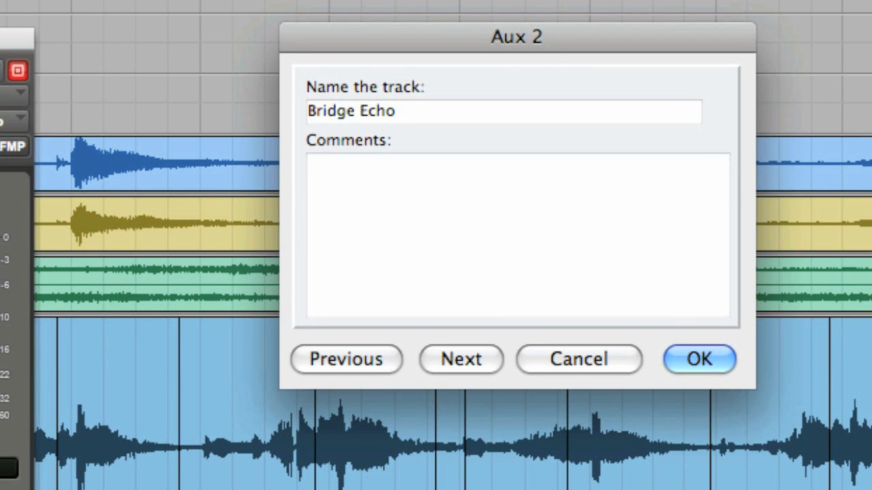
pyautogui.press('Return')
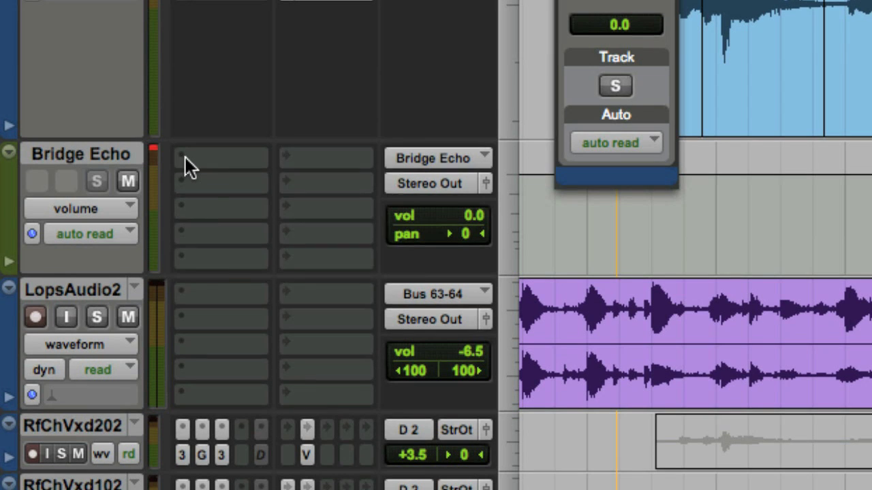
# - Insert the mono Extra Long Delay II (TDM > Delay) in Bridge Echo's first insert slot
pyautogui.click(185, 158)
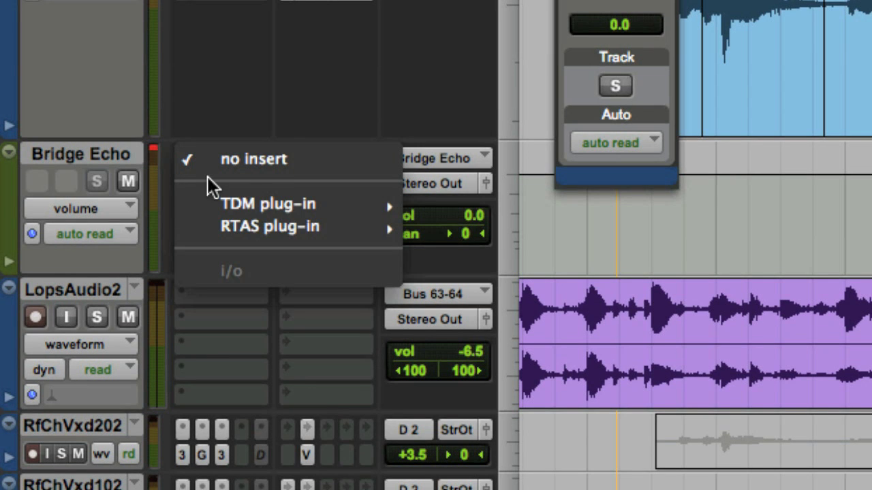
pyautogui.moveTo(233, 196)
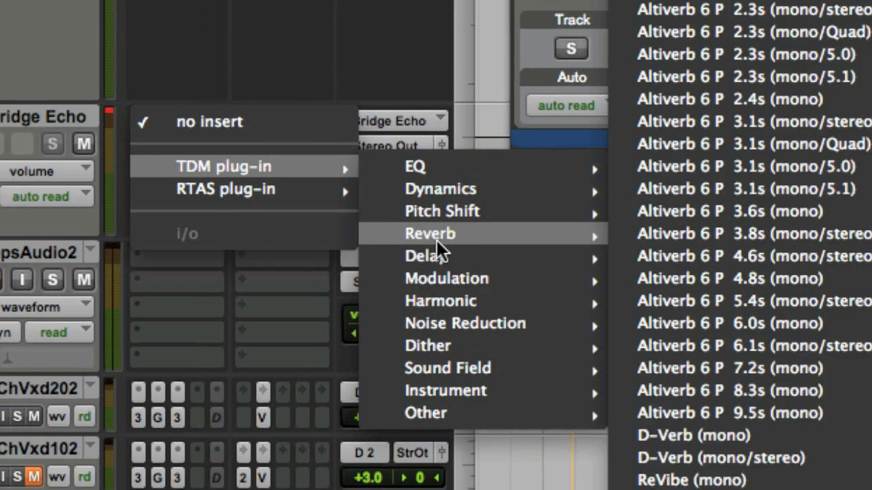
pyautogui.moveTo(487, 291)
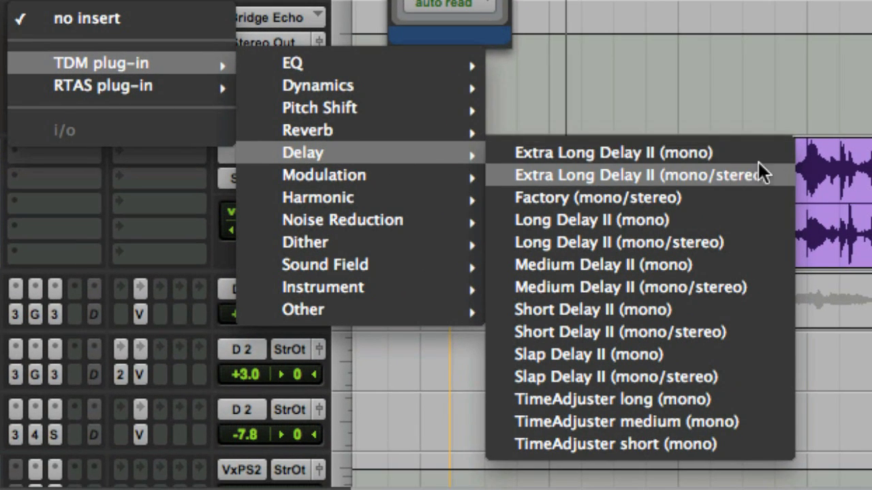
pyautogui.click(770, 151)
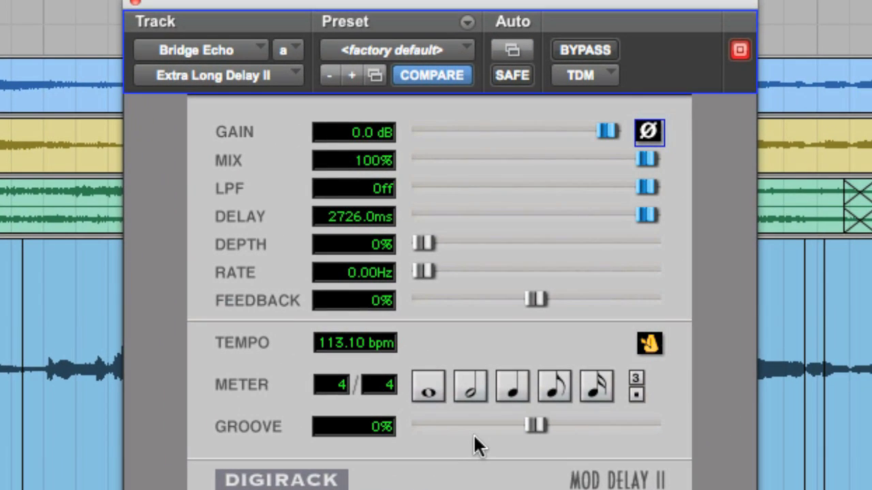
# - Sync the Extra Long Delay II to a half note (1062.0 ms) and close its window
pyautogui.click(477, 393)
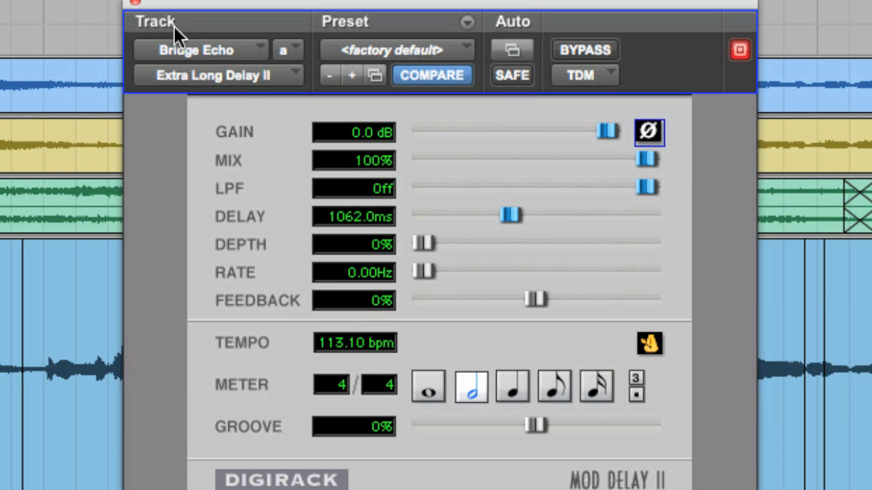
pyautogui.click(131, 5)
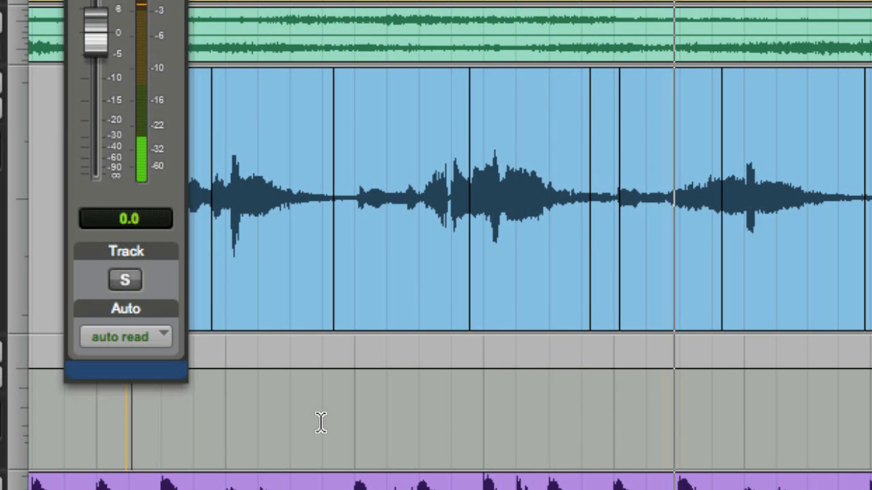
# - Stop playback and switch the vocal track view to the (snd e) Bridge Echo mute lane
pyautogui.press('space')
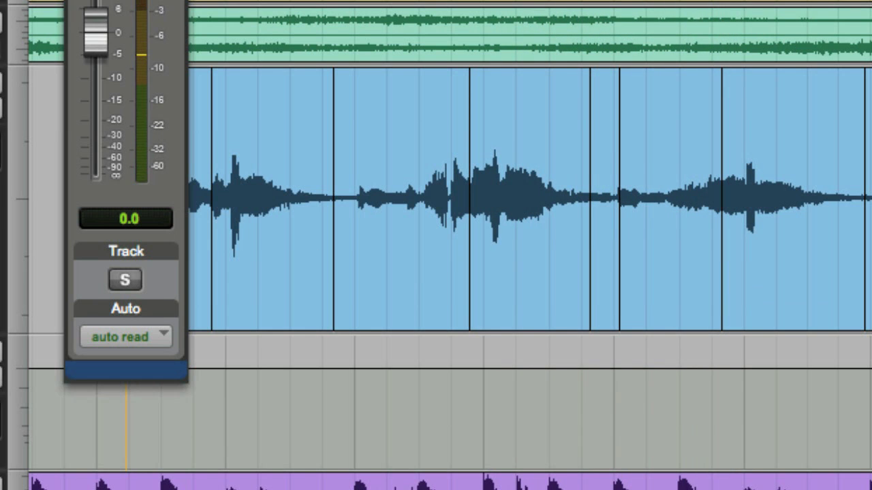
pyautogui.moveTo(126, 0); pyautogui.dragTo(457, 0)
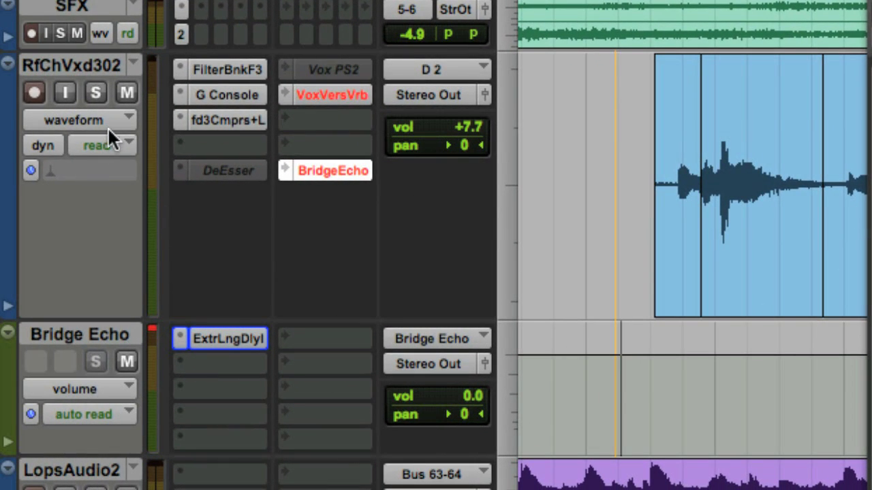
pyautogui.click(106, 125)
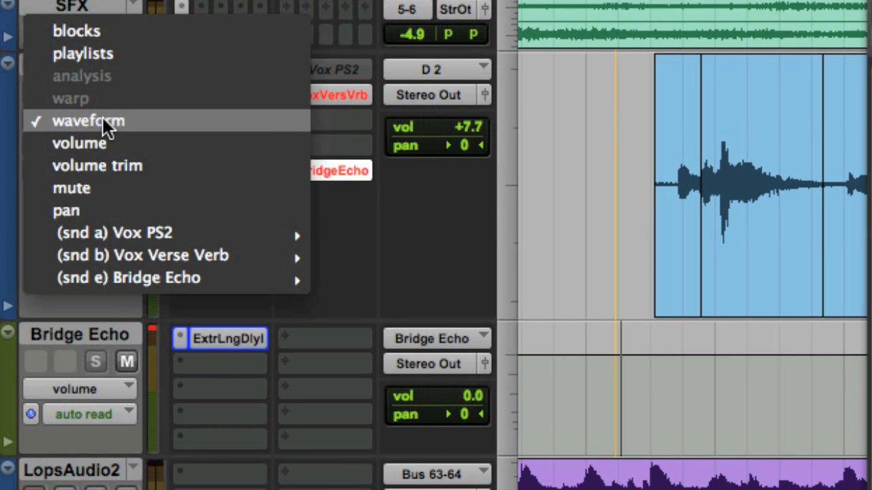
pyautogui.moveTo(170, 281)
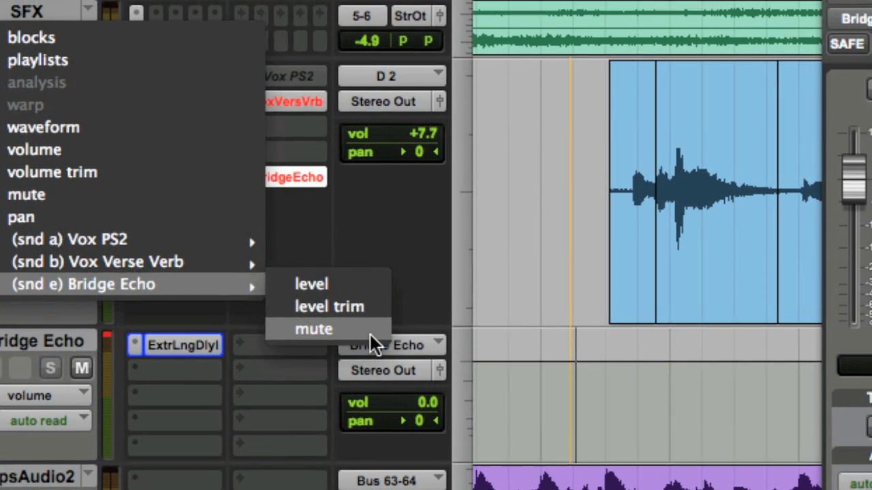
pyautogui.click(370, 334)
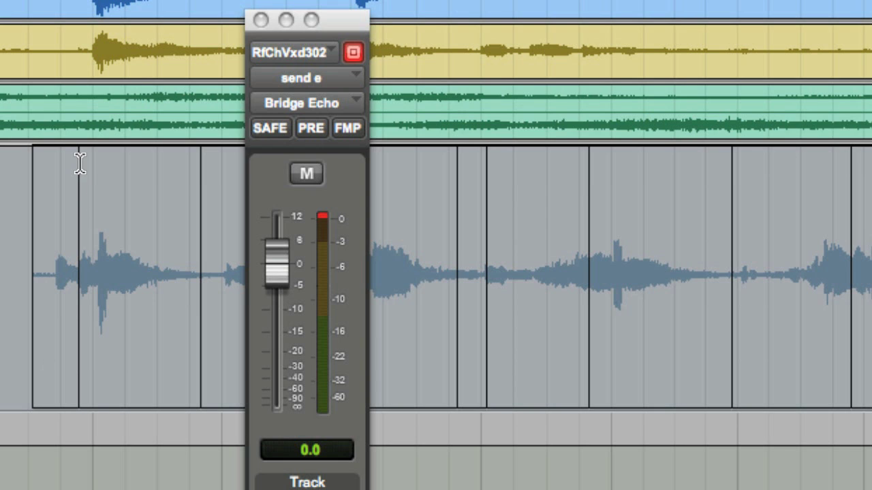
# - Mute the vocal's send e to Bridge Echo and move the send window off the tracks
pyautogui.click(308, 173)
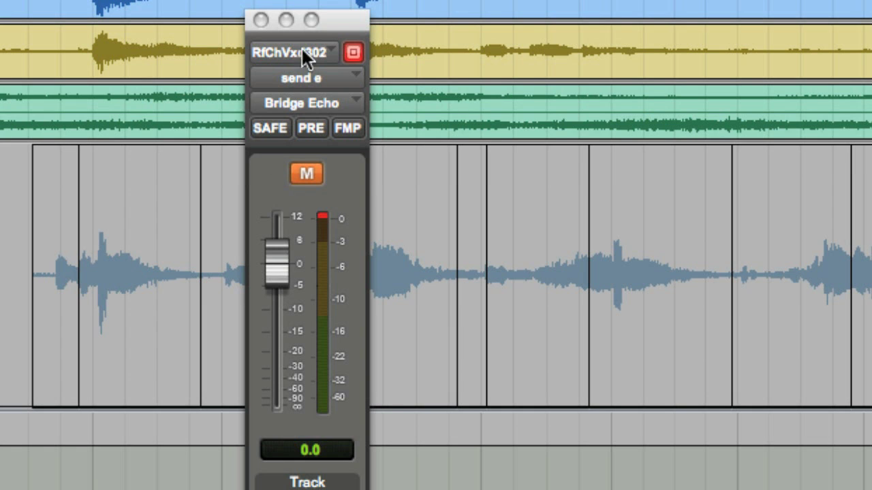
pyautogui.moveTo(325, 21); pyautogui.dragTo(0, 3)
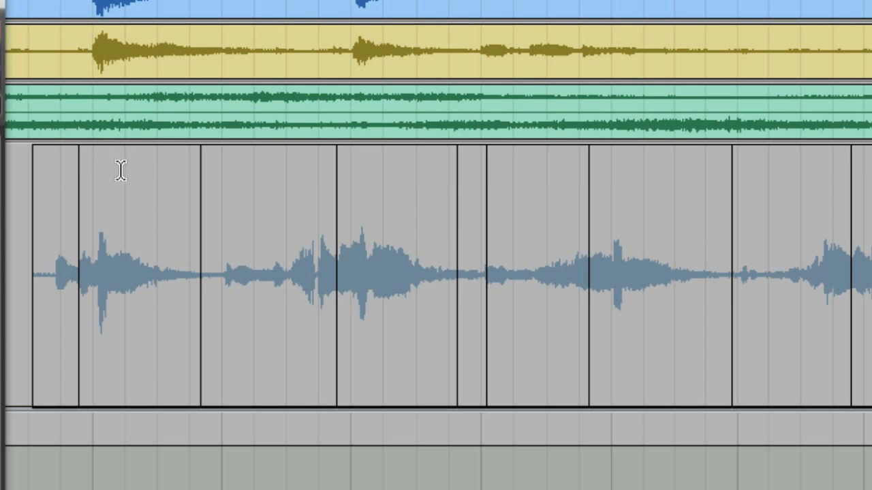
# - Toggle the Bridge Echo send mute for each of the four vocal phrase regions
pyautogui.doubleClick(137, 248)
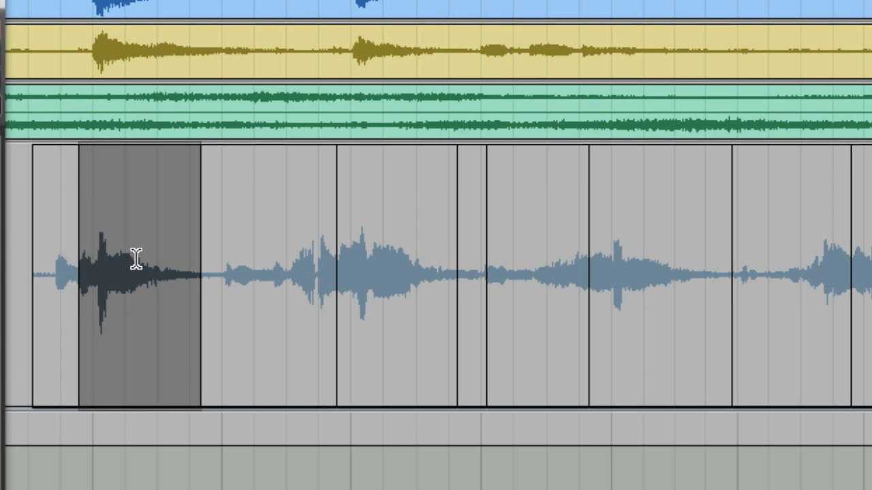
pyautogui.press('0')
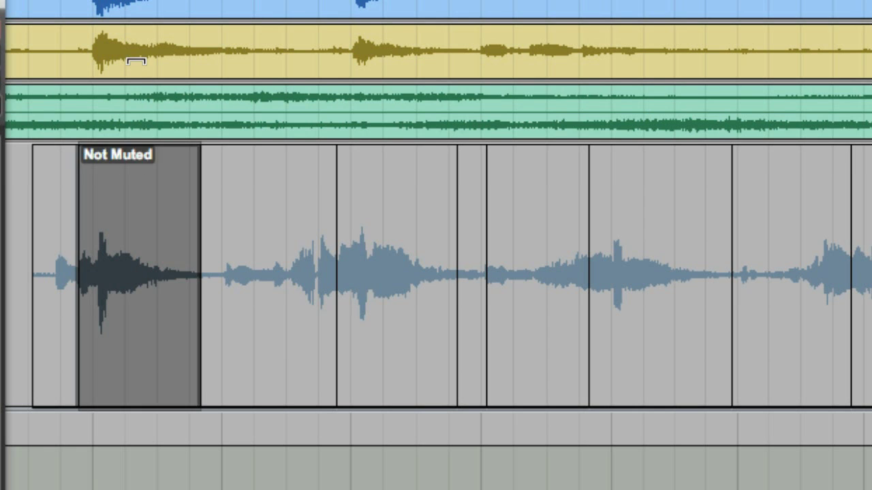
pyautogui.doubleClick(384, 261)
pyautogui.press('0')
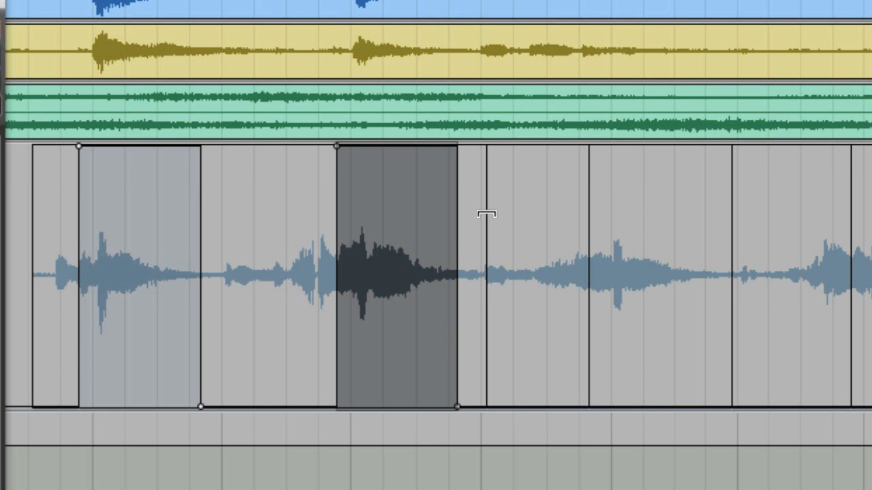
pyautogui.doubleClick(634, 301)
pyautogui.press('0')
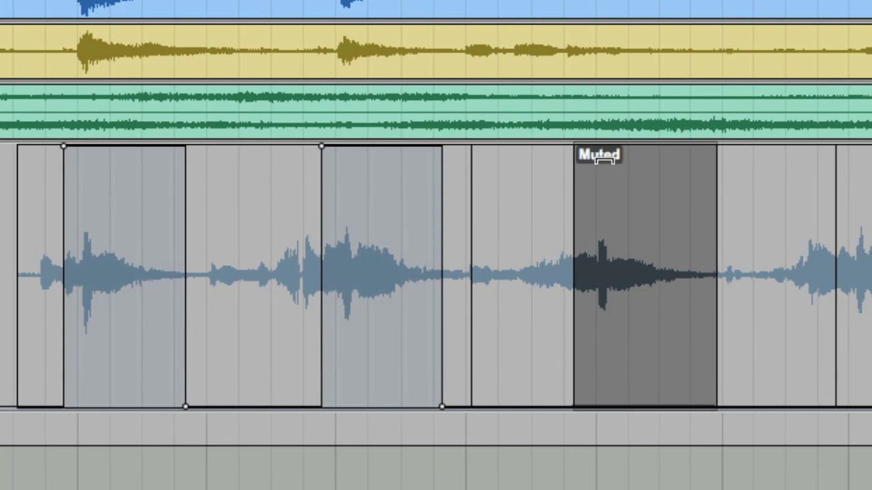
pyautogui.doubleClick(738, 302)
pyautogui.press('0')
pyautogui.press('0')
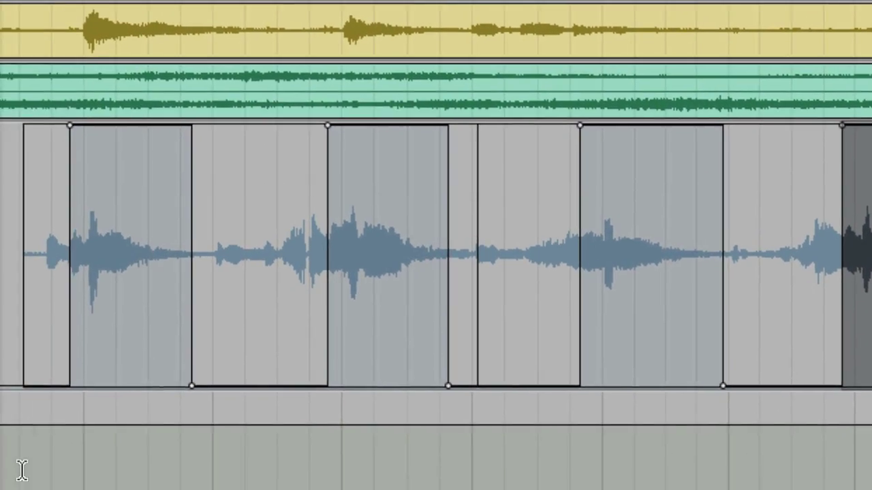
# - Play back the vocal to audition the per-phrase echo send mutes, then stop
pyautogui.press('space')
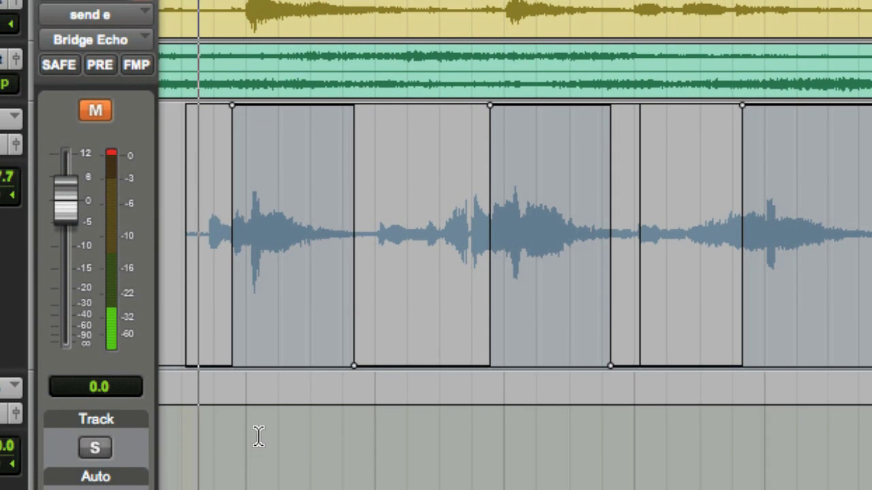
pyautogui.hotkey('shift', 'm')
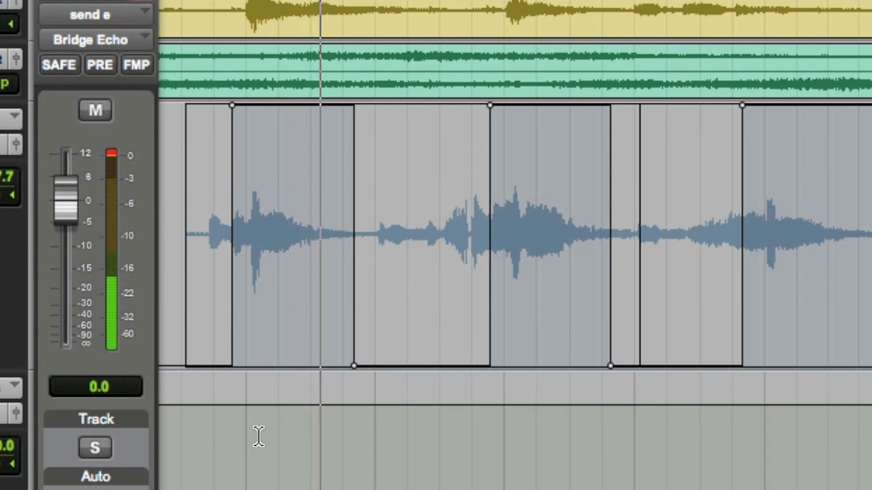
pyautogui.hotkey('shift', 'm')
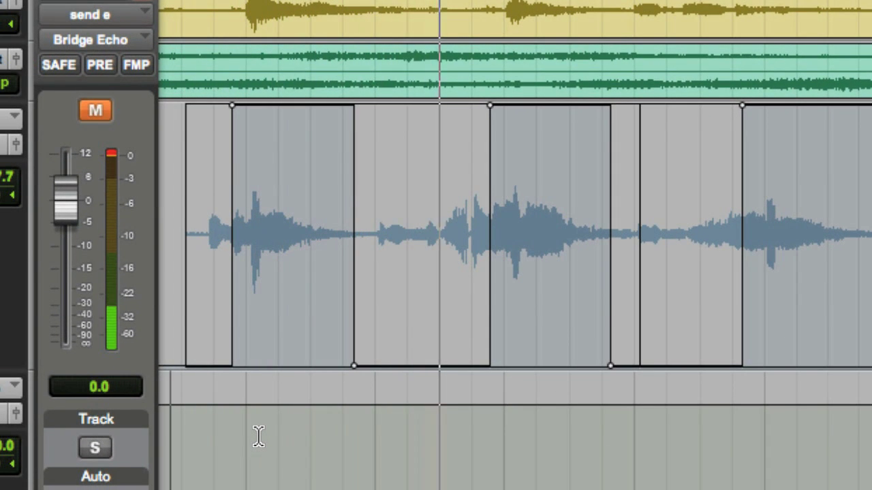
pyautogui.hotkey('shift', 'm')
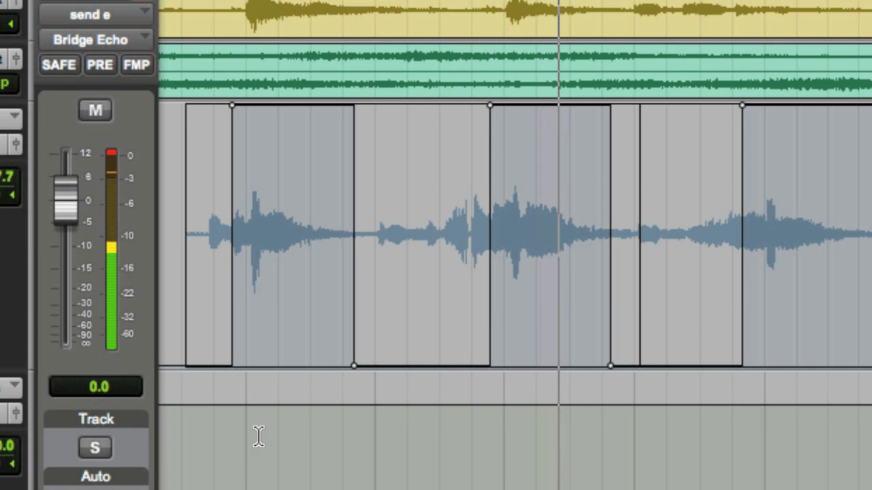
pyautogui.hotkey('shift', 'm')
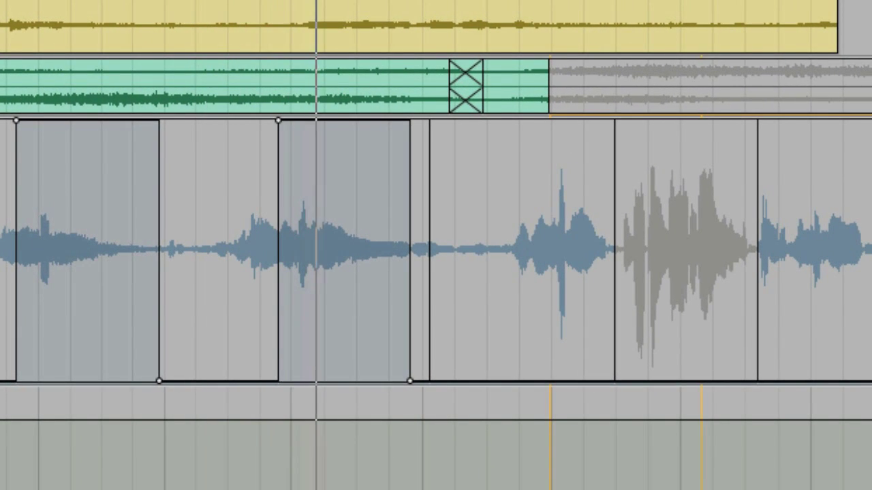
pyautogui.press('space')
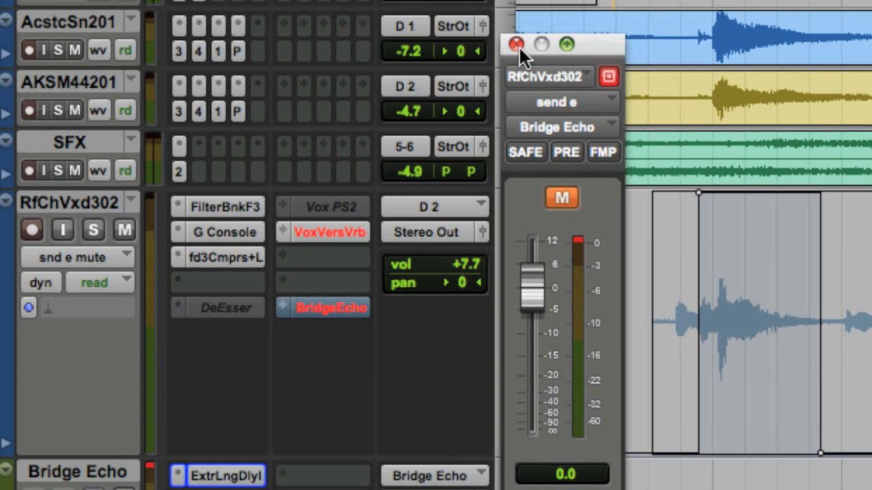
# - Close the send window and heal the split vocal clips back into one clip in waveform view
pyautogui.click(515, 44)
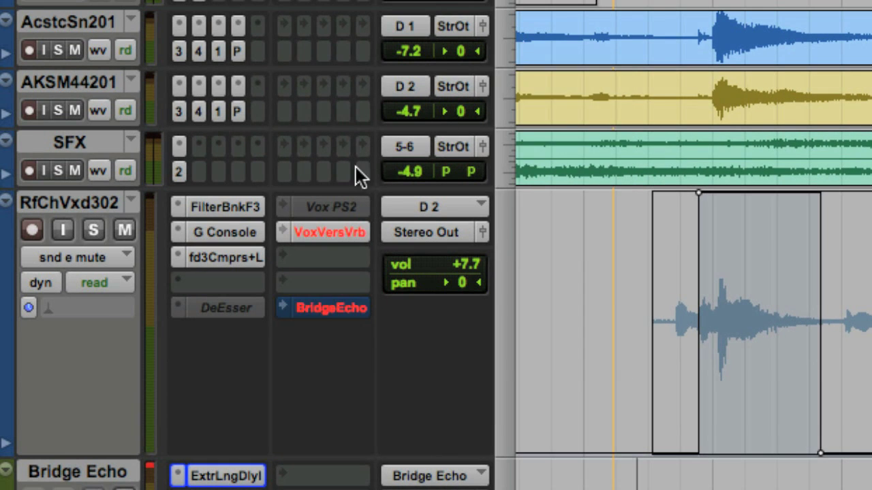
pyautogui.click(100, 256)
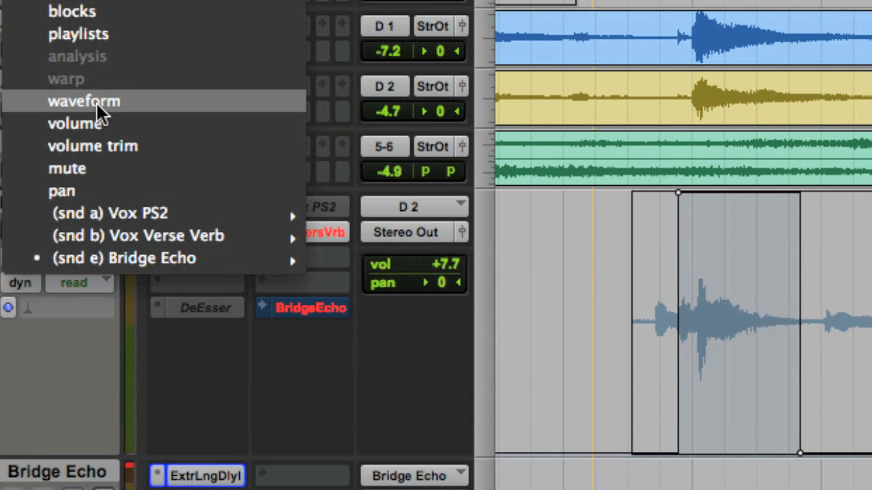
pyautogui.click(104, 102)
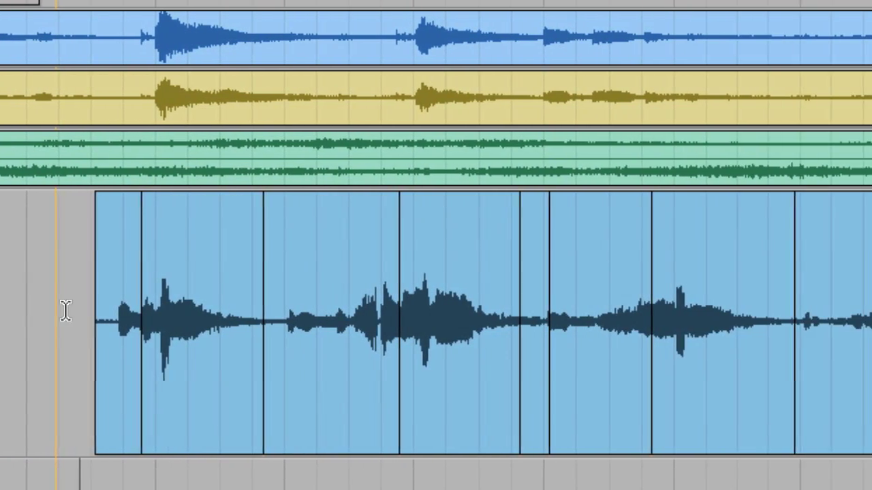
pyautogui.moveTo(65, 311); pyautogui.dragTo(871, 359)
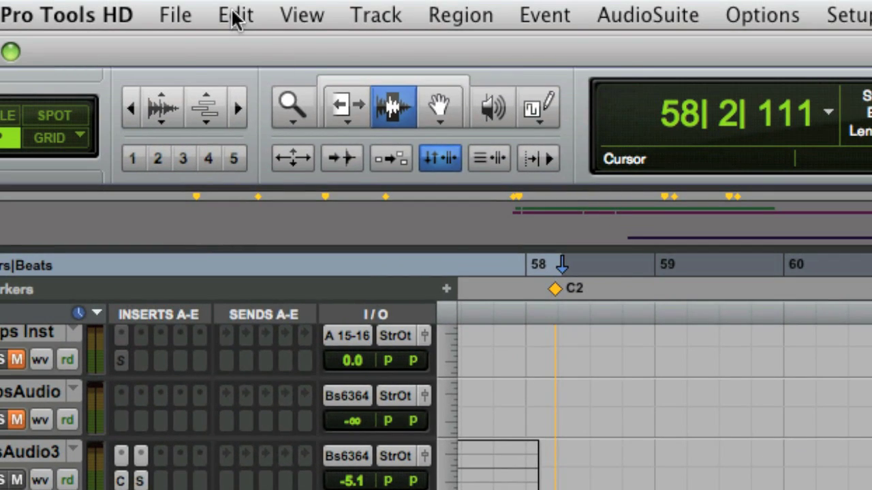
pyautogui.click(234, 15)
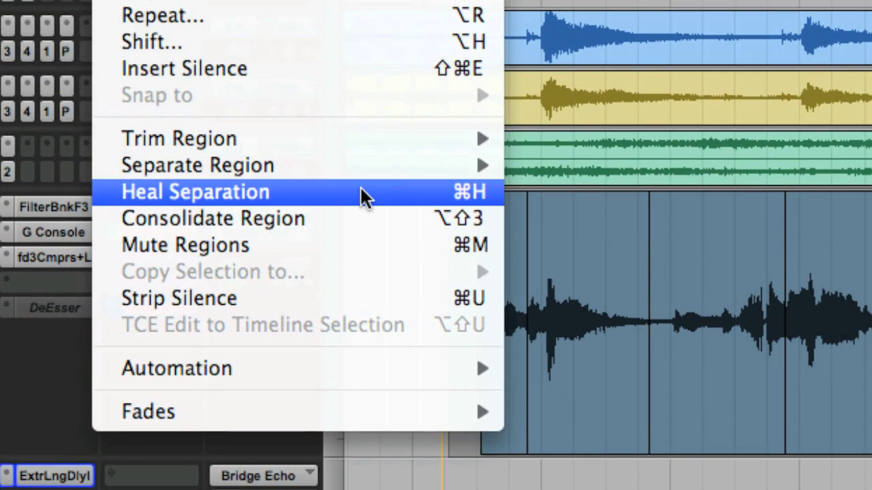
pyautogui.click(361, 191)
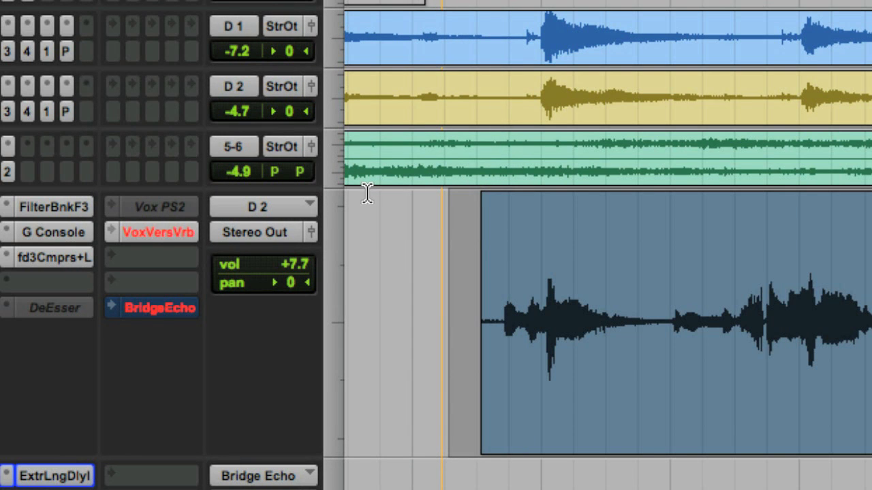
pyautogui.click(443, 265)
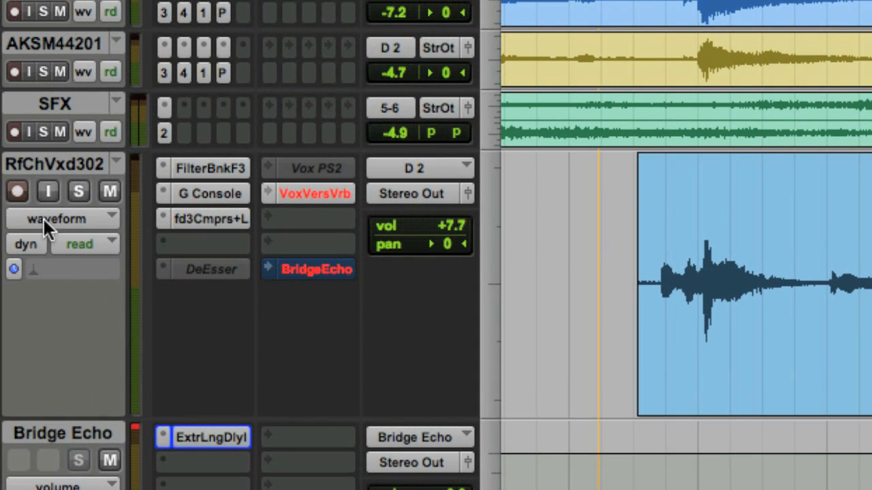
# - Switch the vocal track view to the Bridge Echo send mute automation lane
pyautogui.click(13, 225)
pyautogui.moveTo(227, 381)
pyautogui.click(343, 421)
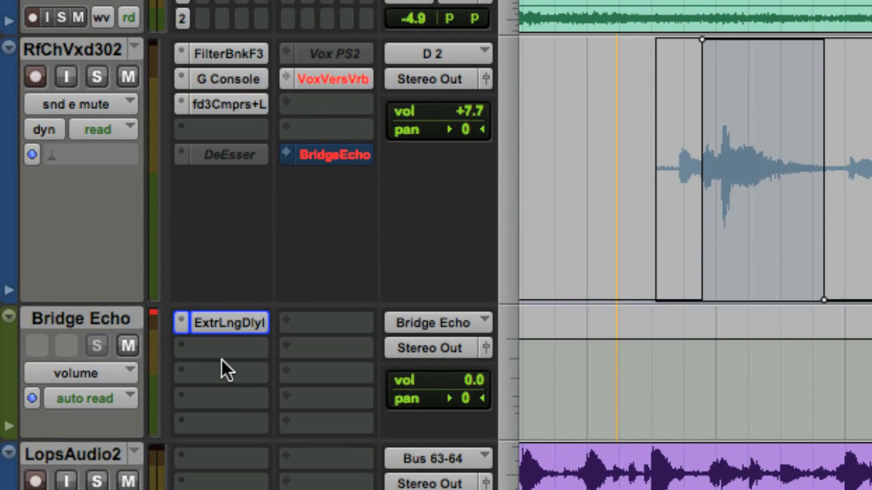
# - Insert EQ 3 7-Band (mono) in Bridge Echo's second insert slot, after the delay
pyautogui.click(206, 352)
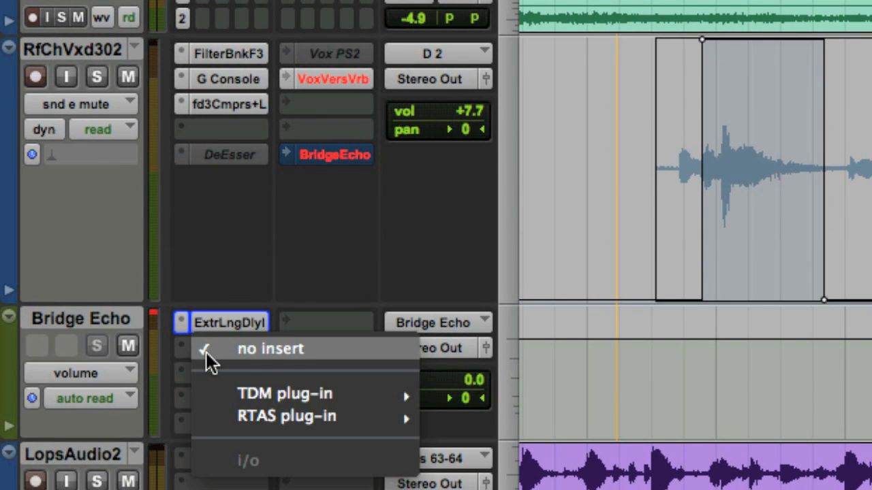
pyautogui.moveTo(268, 395)
pyautogui.moveTo(464, 369)
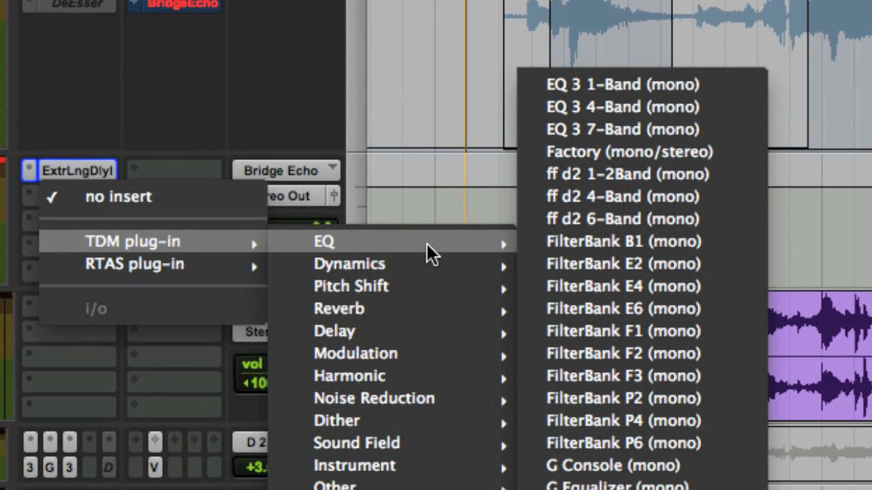
pyautogui.click(748, 136)
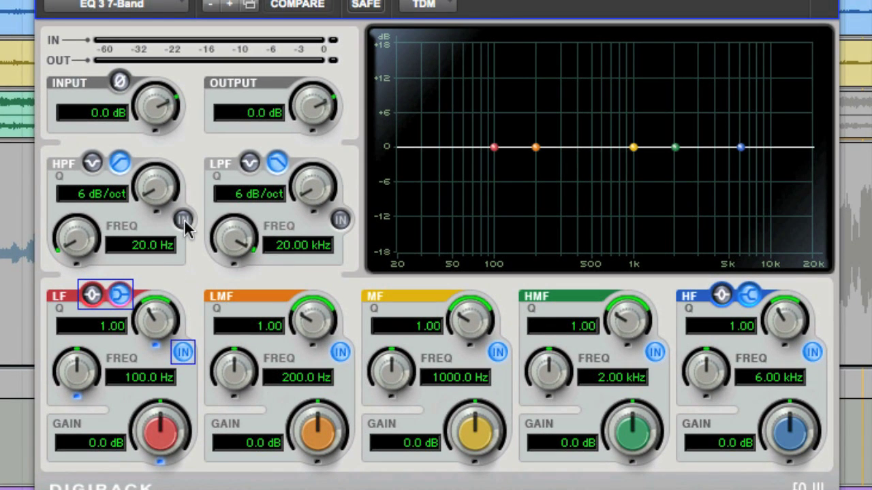
# - Enable the high- and low-pass filters at 24 dB/oct and raise the high-pass to 313.3 Hz
pyautogui.click(184, 219)
pyautogui.click(340, 220)
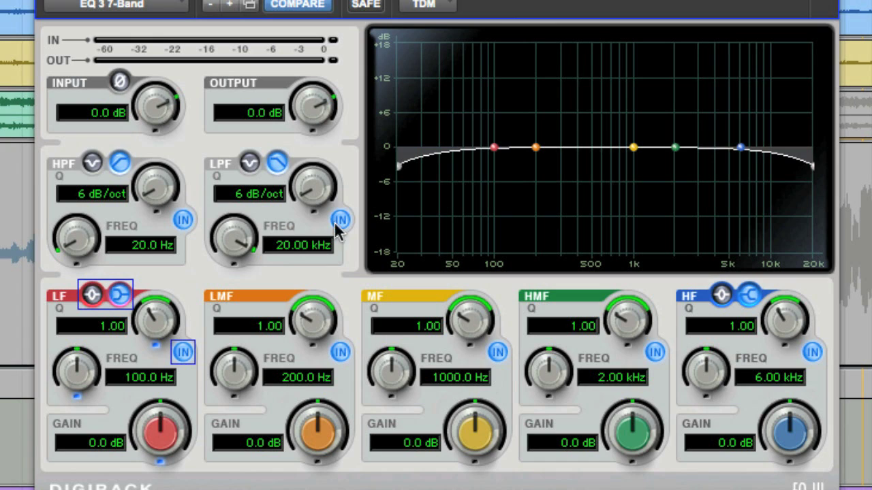
pyautogui.moveTo(145, 202); pyautogui.dragTo(155, 4)
pyautogui.moveTo(307, 197); pyautogui.dragTo(311, 3)
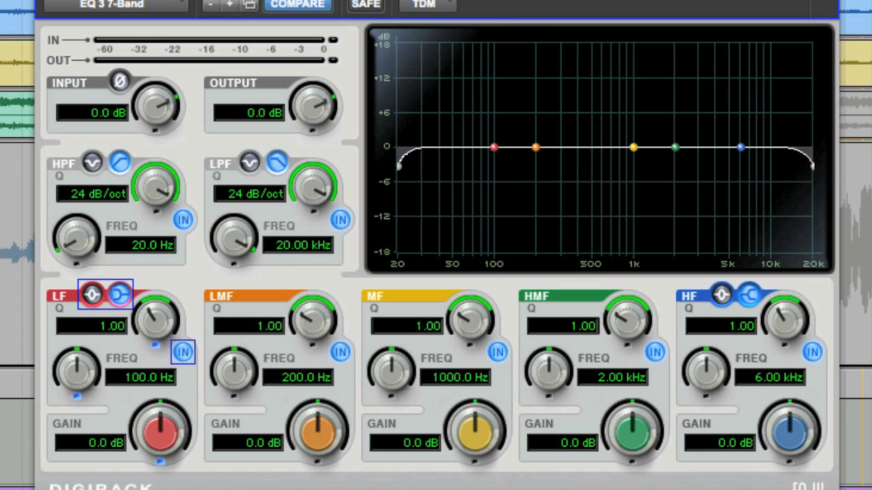
pyautogui.moveTo(80, 251); pyautogui.dragTo(87, 138)
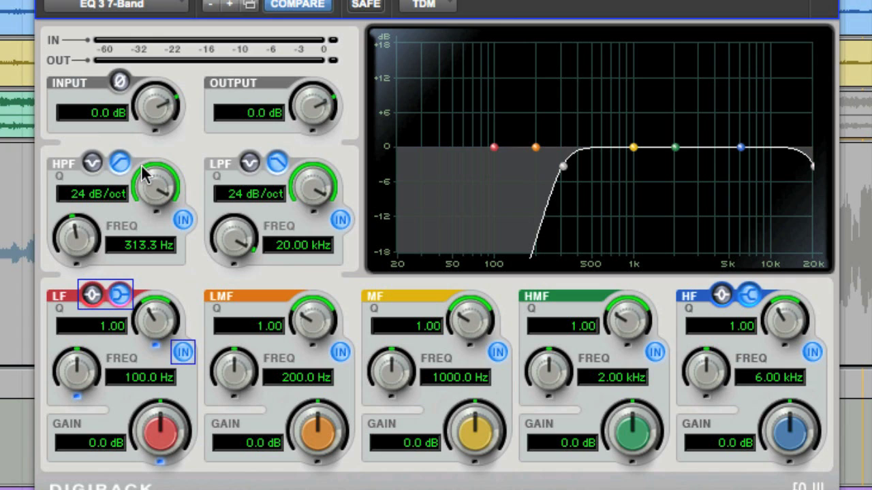